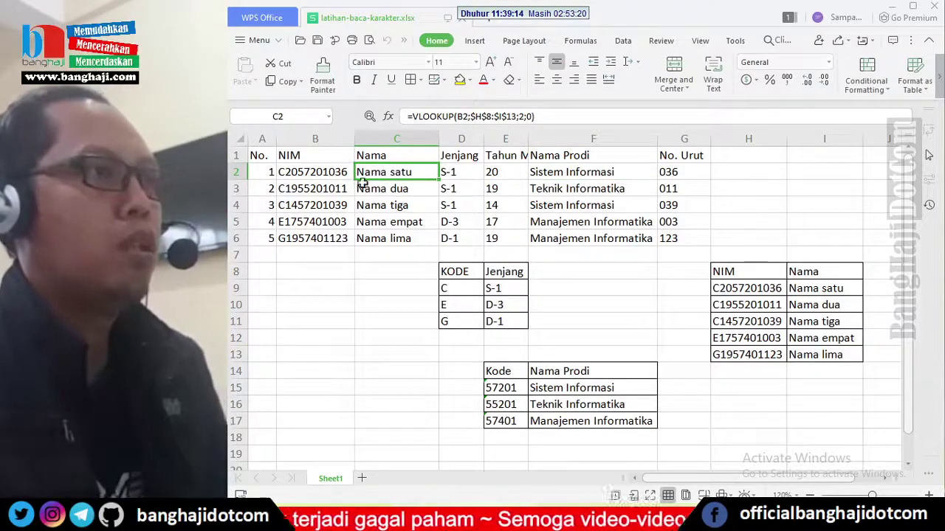
Examine the formulas in D2, E2 and F2 and the vertical KODE/Jenjang lookup table
click(453, 172)
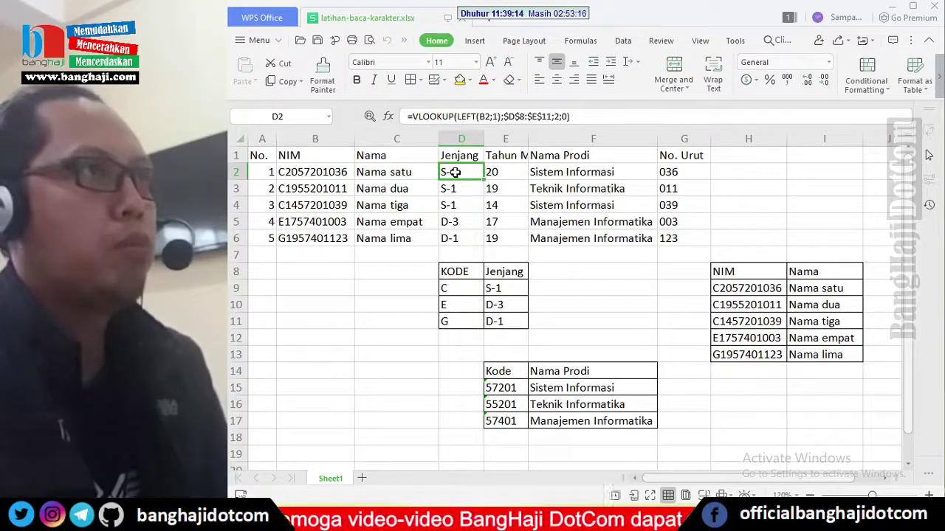
click(502, 172)
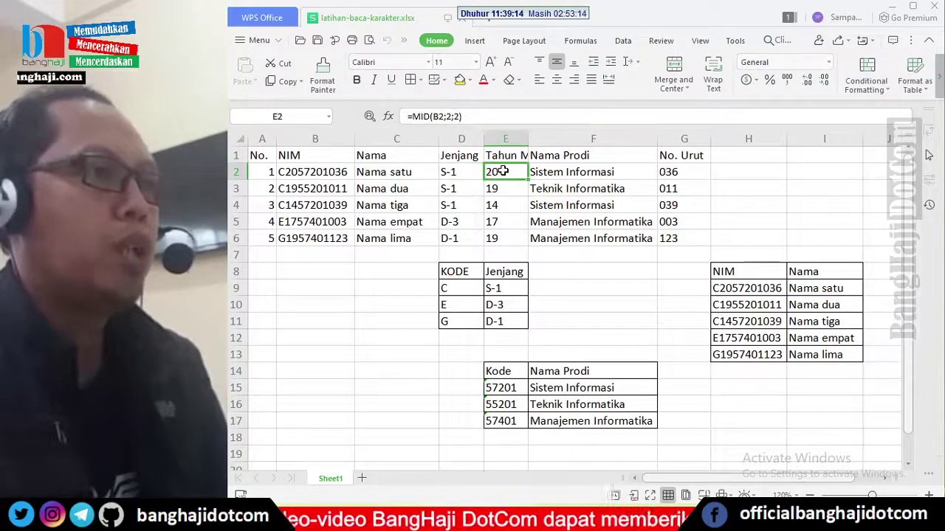
click(546, 170)
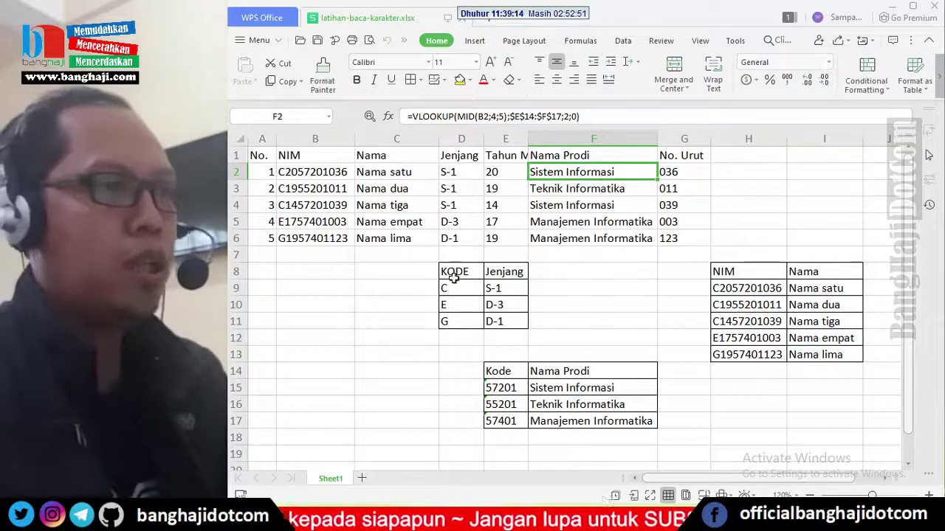
drag(454, 271, 512, 317)
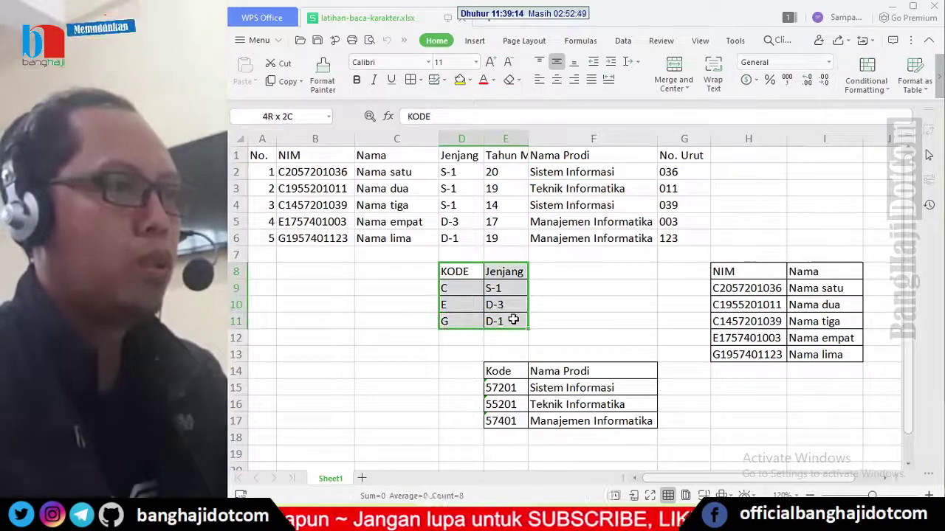
click(612, 320)
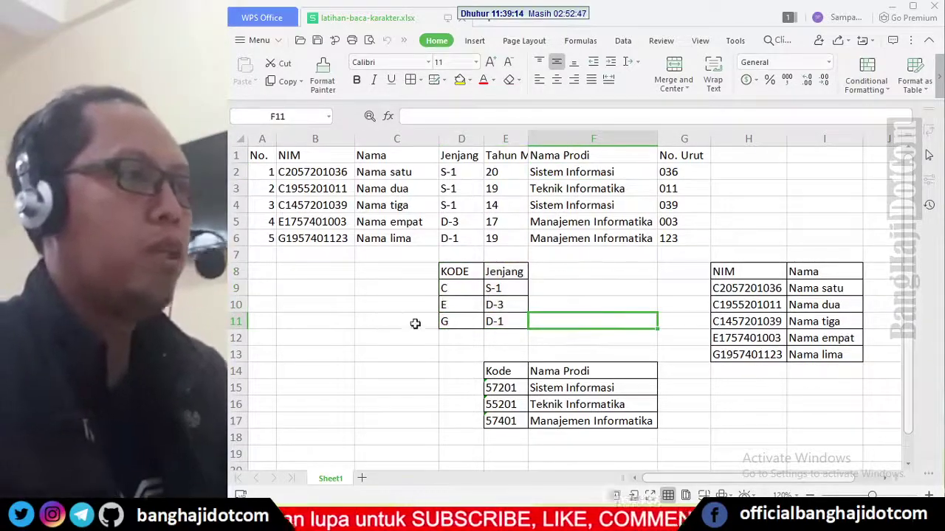
scroll(452, 336, down, 2)
click(286, 390)
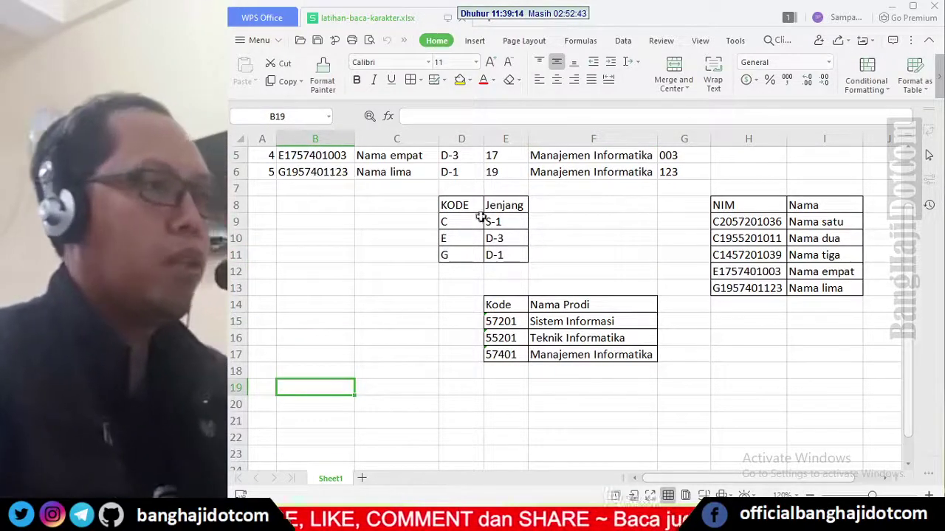
drag(461, 203, 458, 253)
click(458, 224)
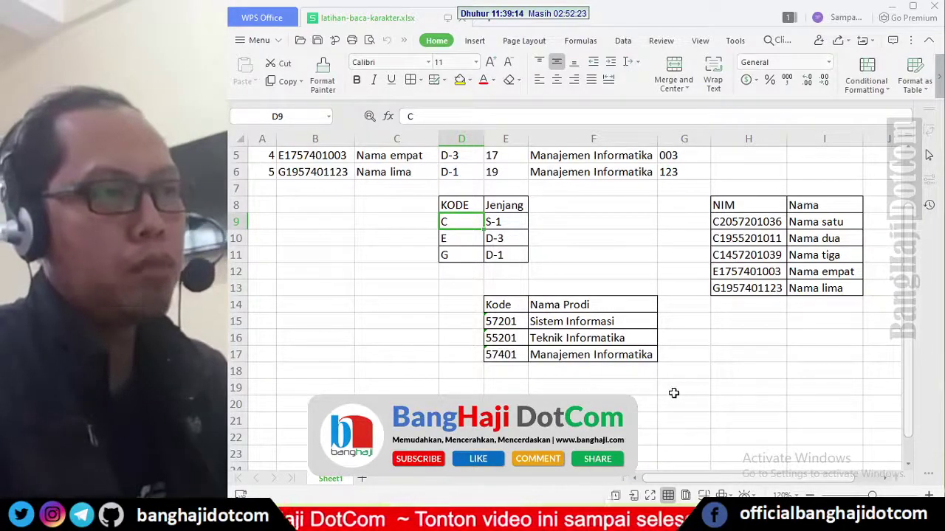
Enter the row labels Kode in B19 and Nama Prodi in B20 to start a horizontal lookup table
click(307, 388)
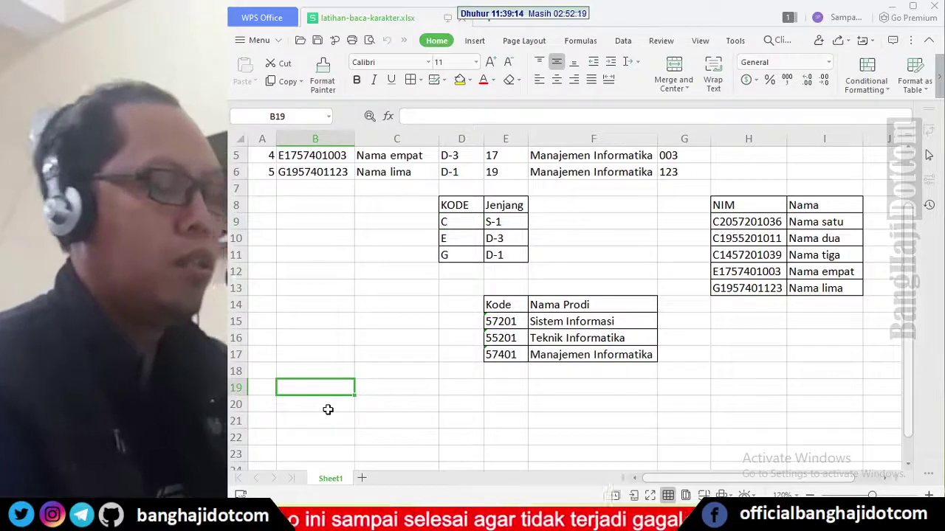
text(Kode)
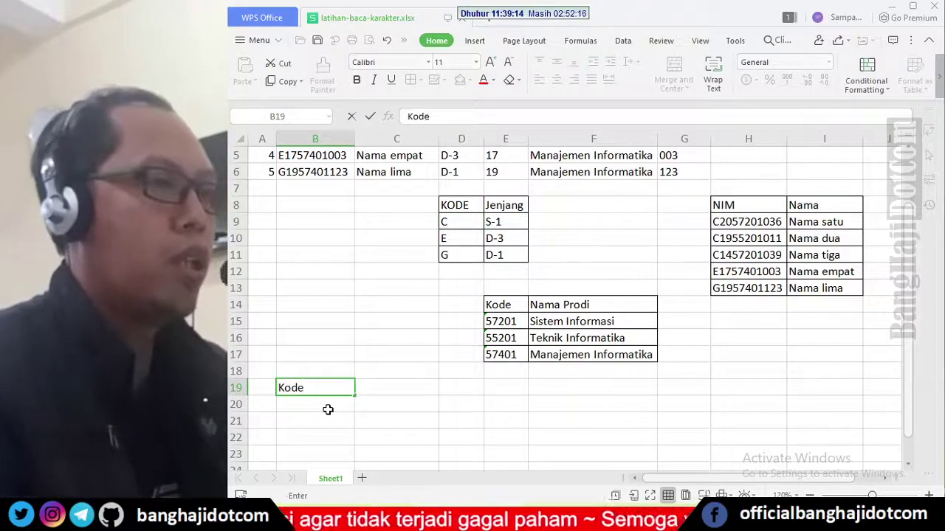
key(Return)
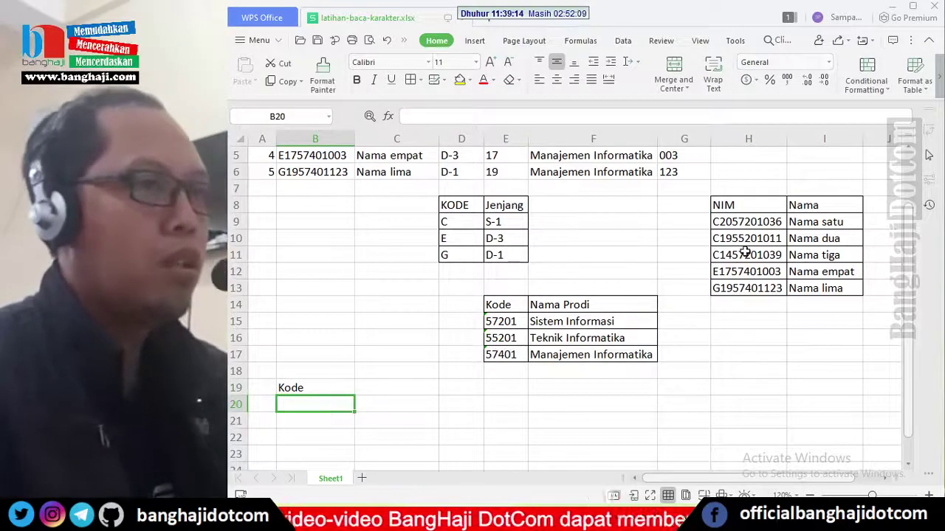
scroll(742, 248, up, 2)
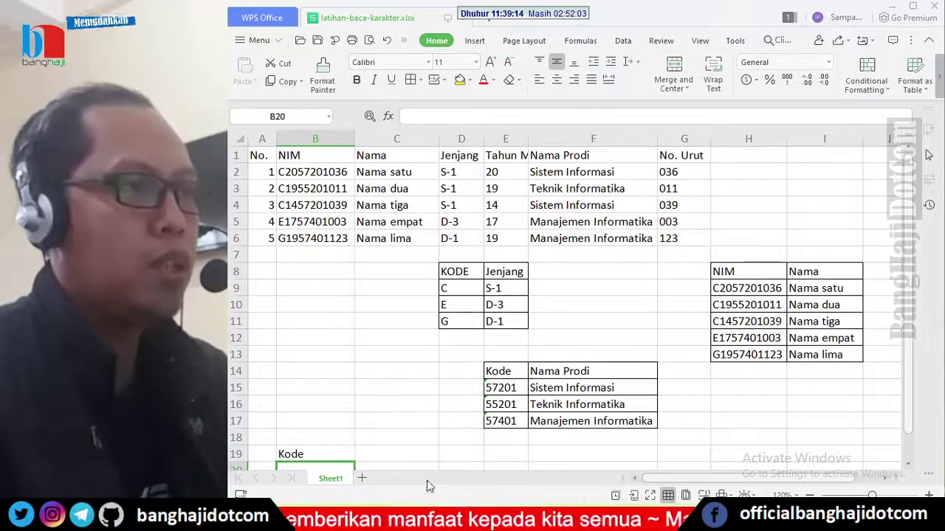
scroll(333, 404, down, 2)
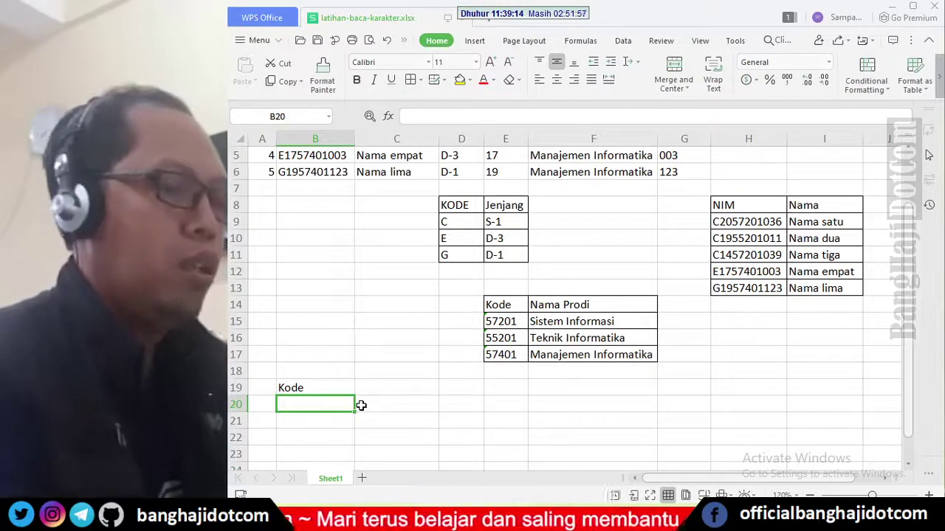
text(Nama Prodi)
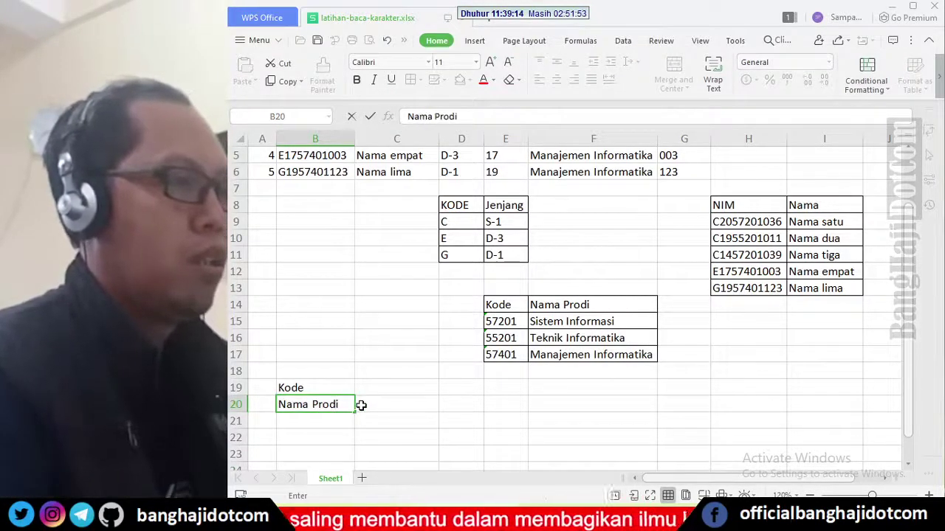
key(Return)
key(Up)
key(Up)
key(Down)
key(Down)
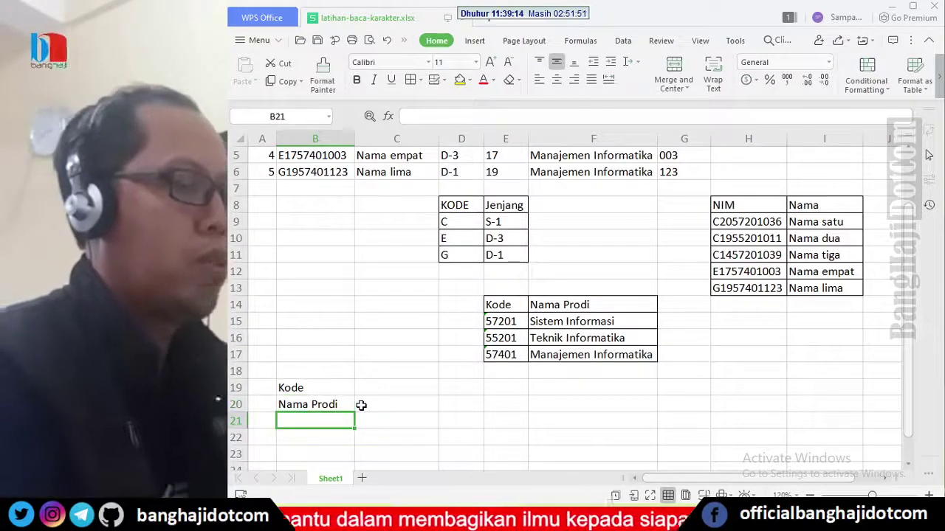
Add the row labels Akreditasi in B21 and Gedung in B22
text(Akredita)
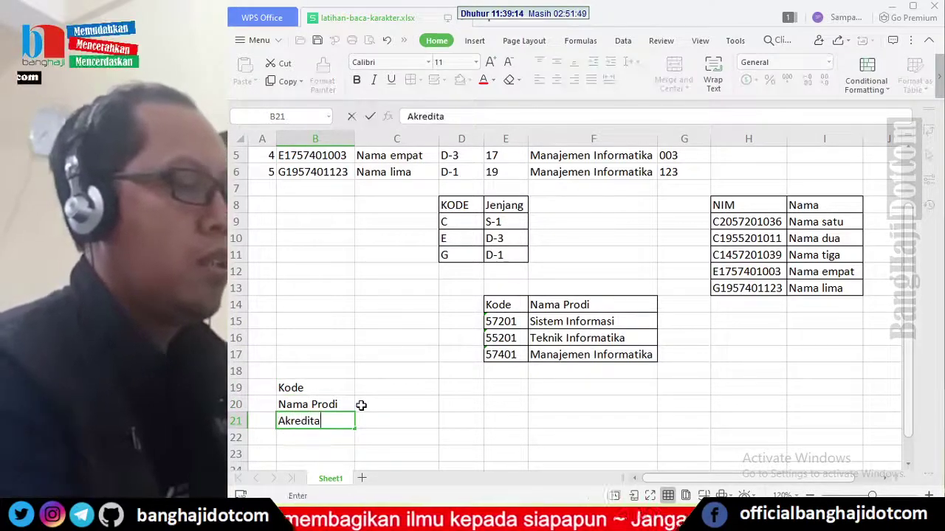
text(si)
key(Return)
key(Up)
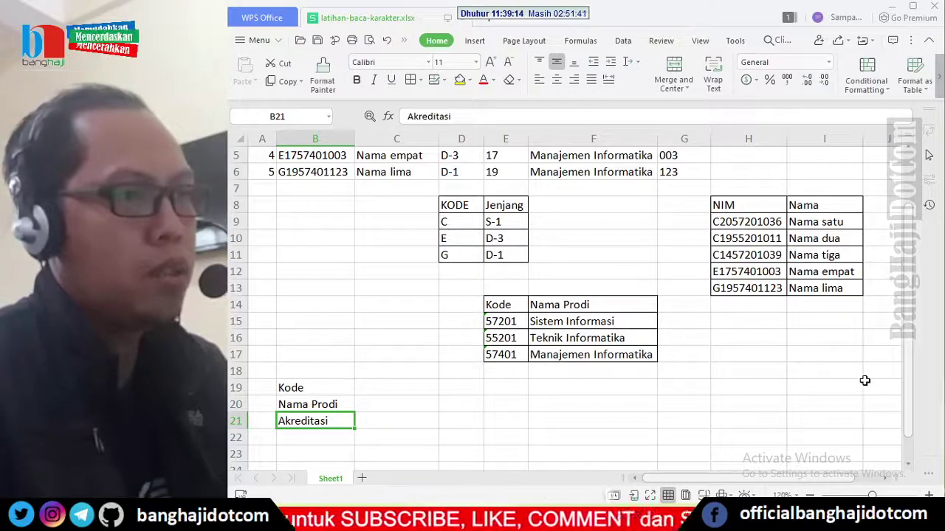
click(311, 436)
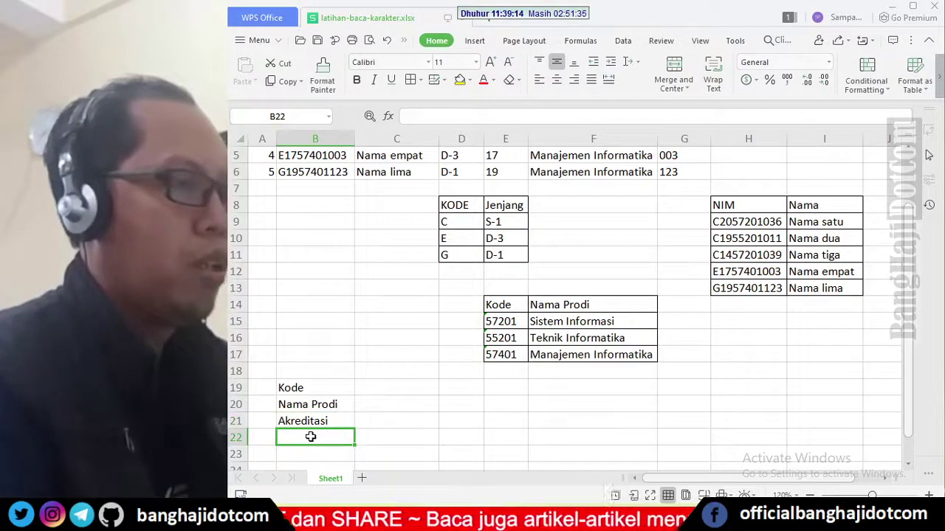
text(Gedung)
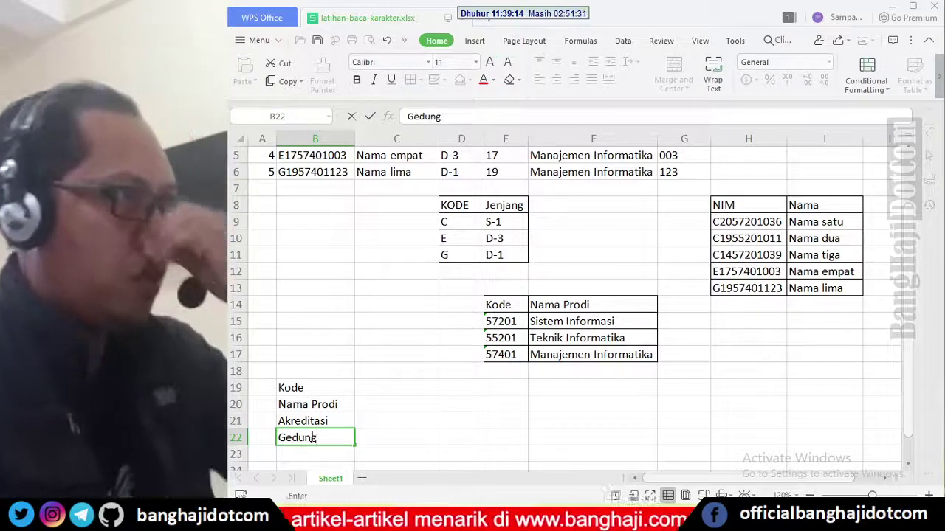
key(Return)
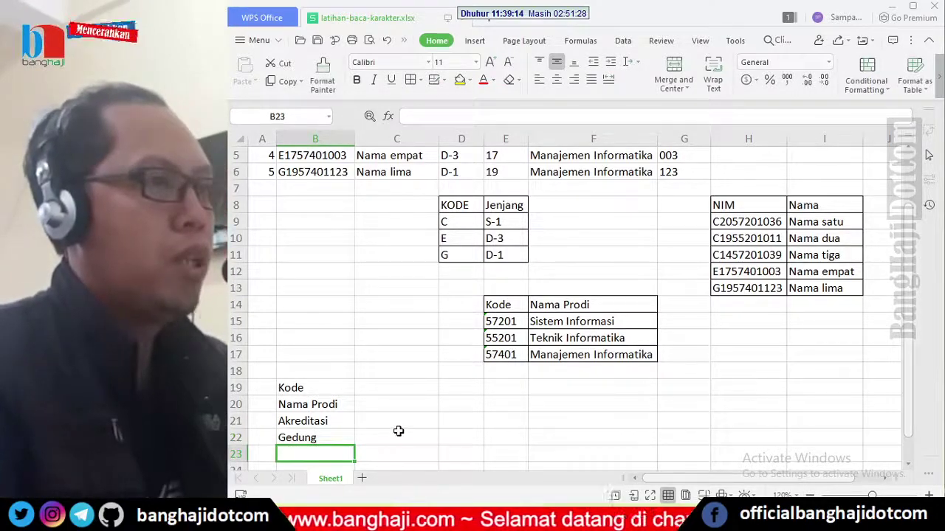
Fill the Kode row with 57201, 55201 and 57401 as text in C19, D19 and E19
scroll(399, 431, down, 1)
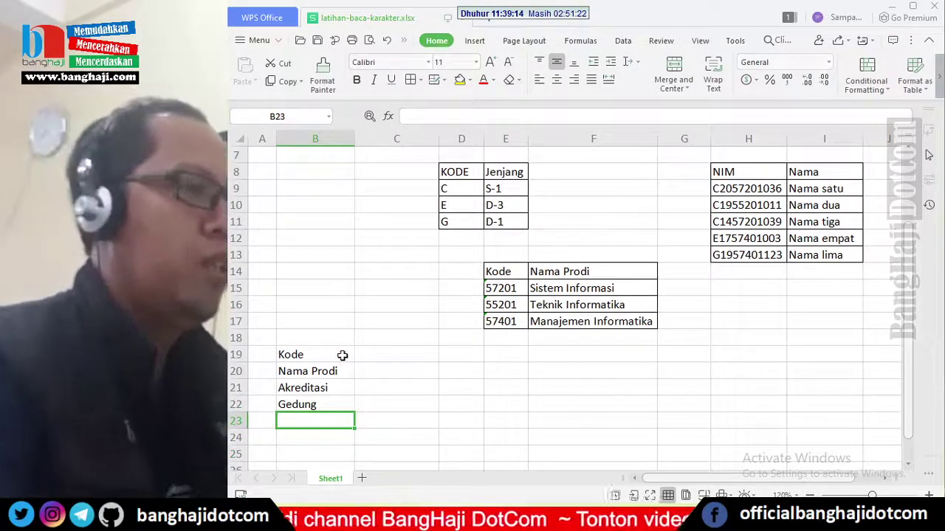
click(401, 355)
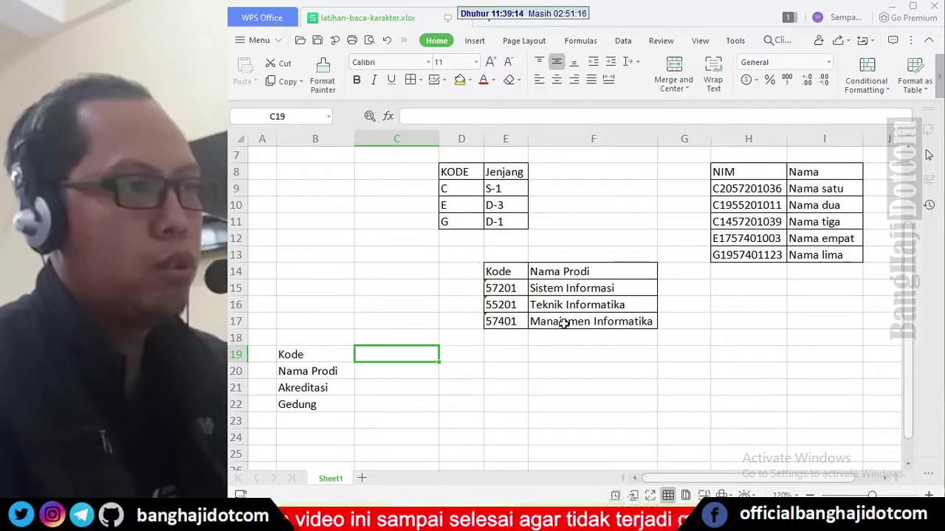
text(')
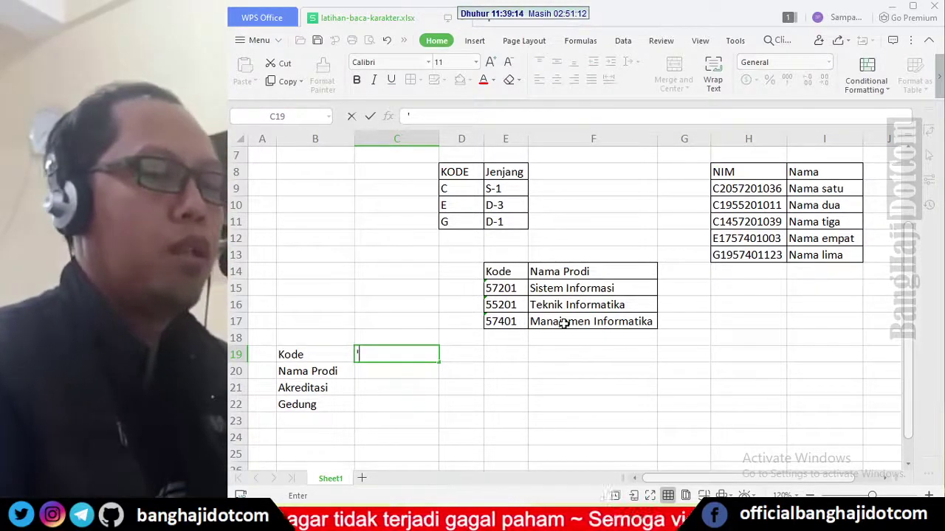
text(57201)
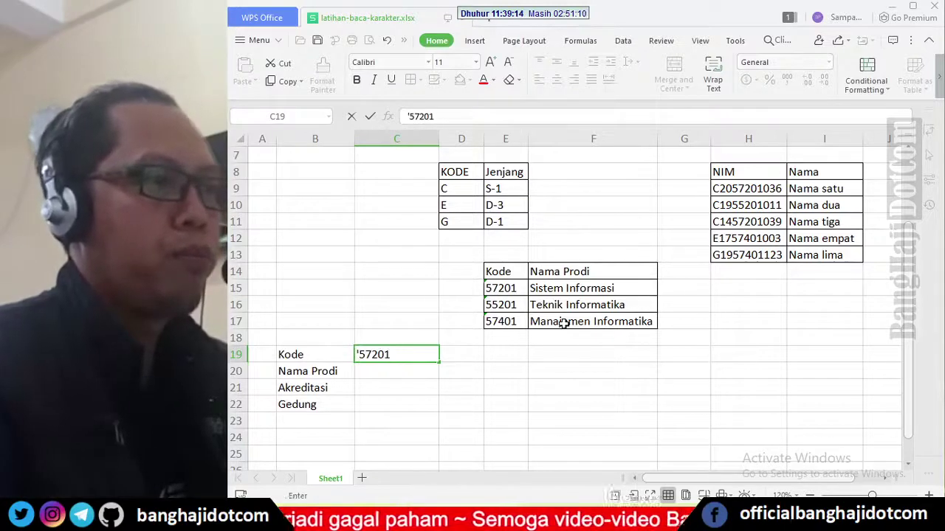
key(Tab)
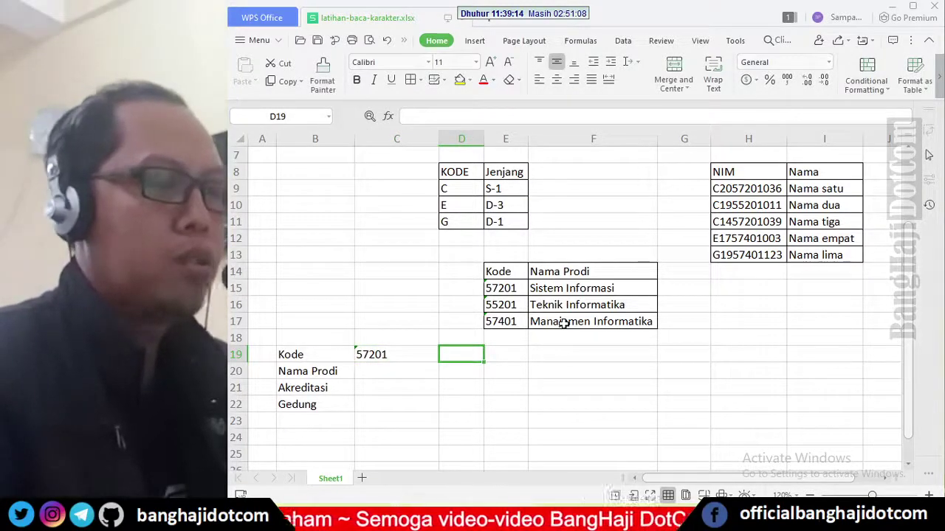
text('55201)
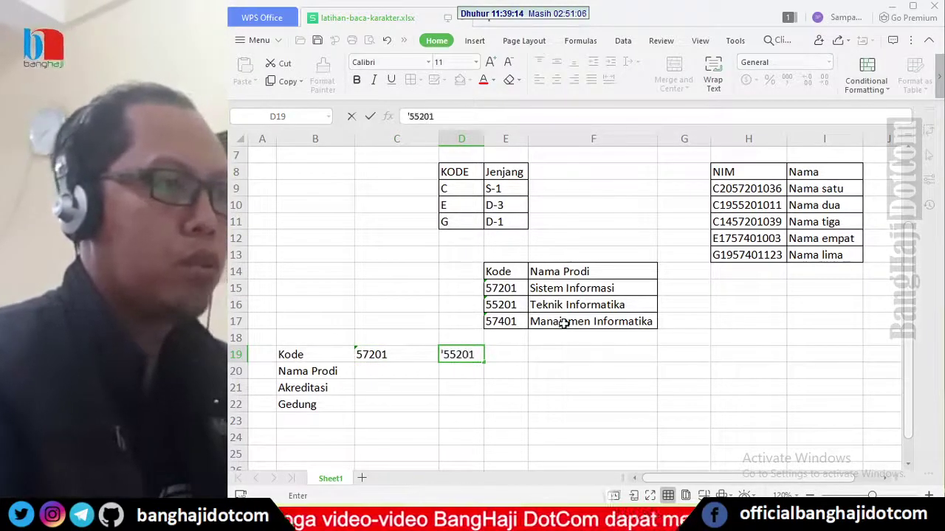
key(Tab)
text(')
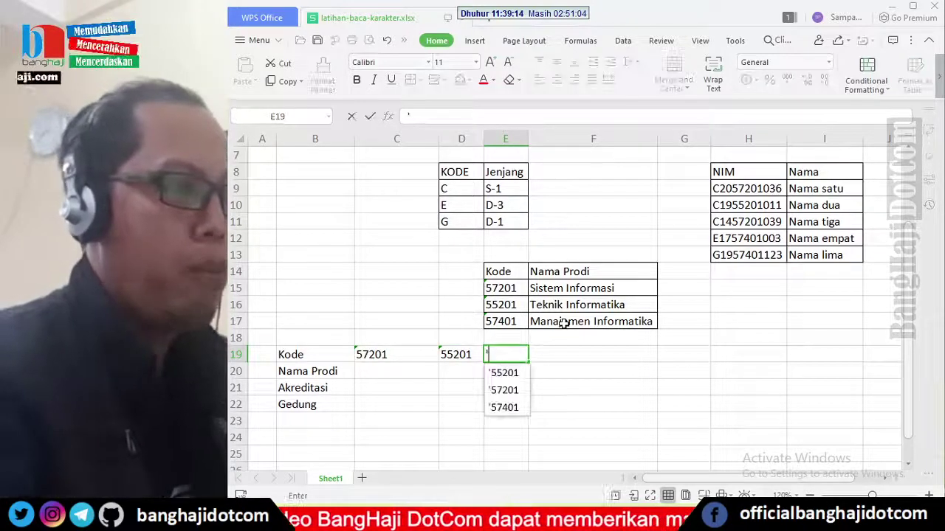
text(57401)
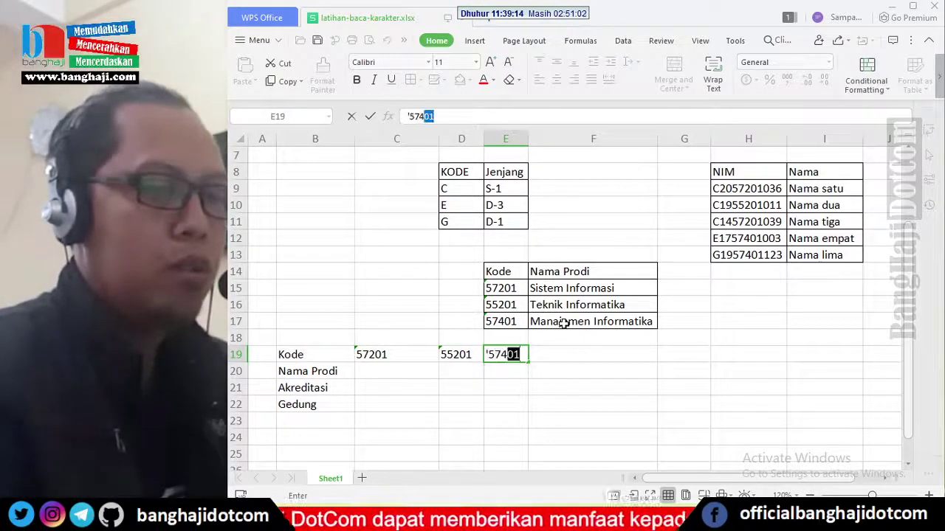
key(Return)
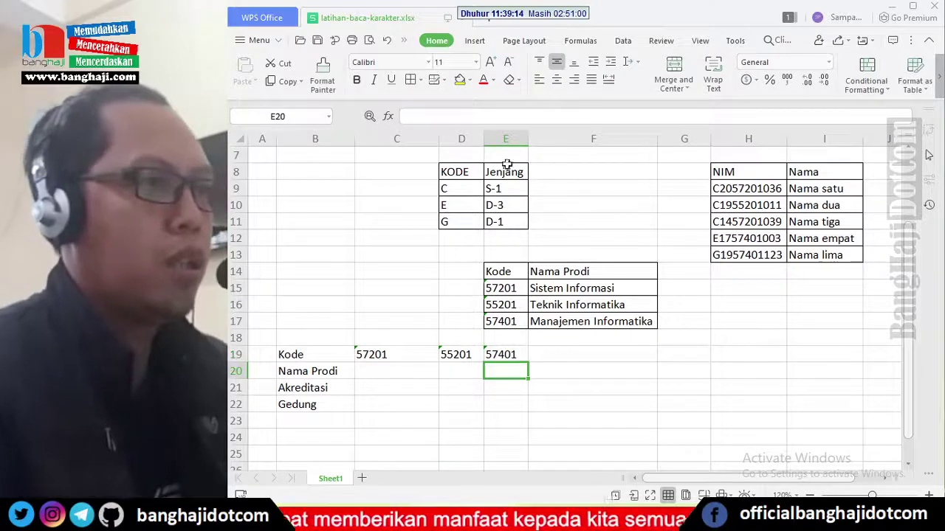
Widen columns D and E together to make room for the program names
drag(471, 138, 580, 139)
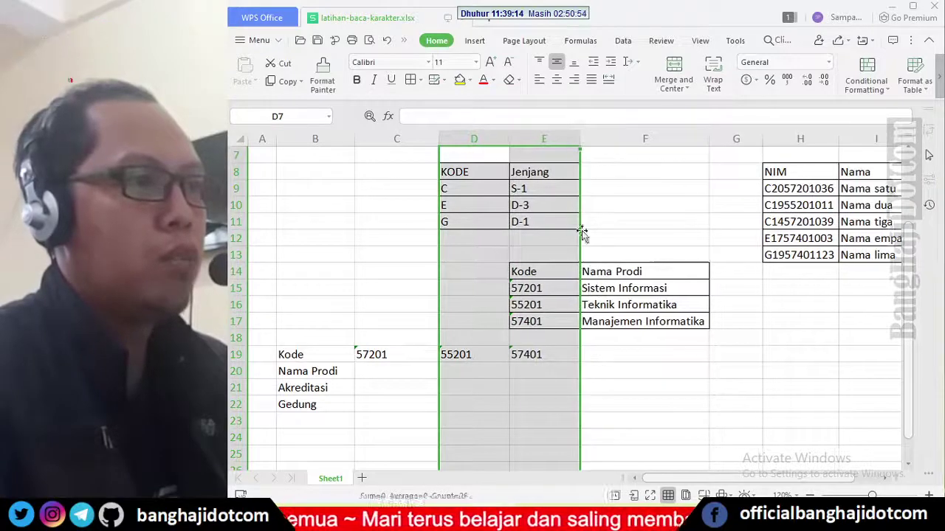
click(677, 351)
Fill the Nama Prodi row with Sistem Informasi, Teknik Informatika and Manajemen Informatika in C20, D20 and E20
click(387, 374)
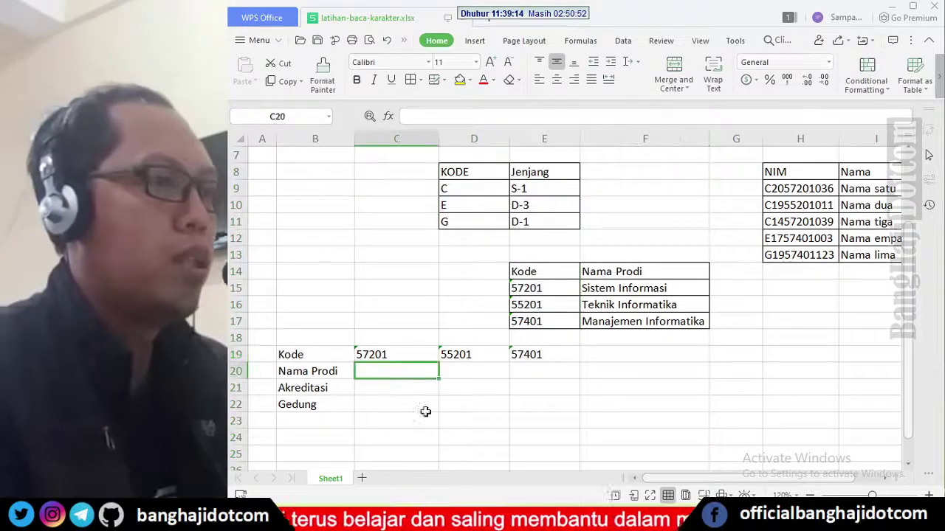
text(Sistem Informasi)
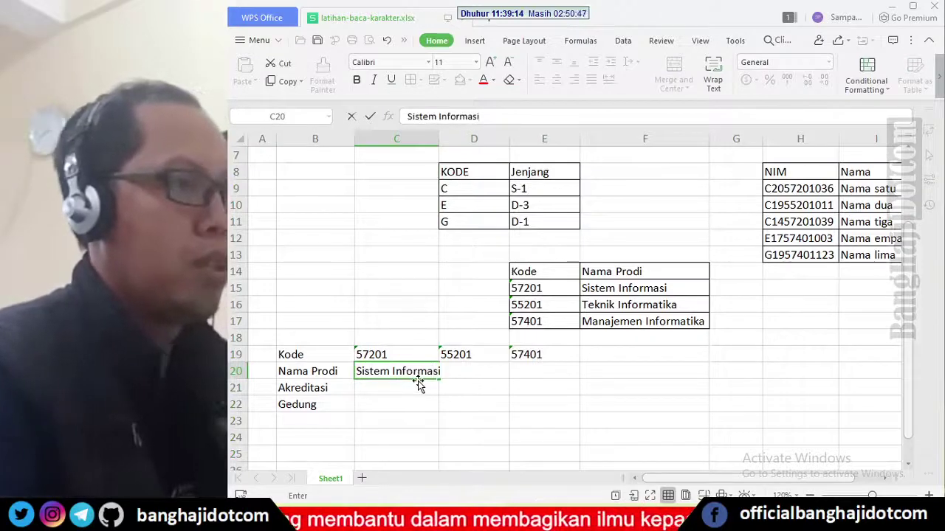
key(Tab)
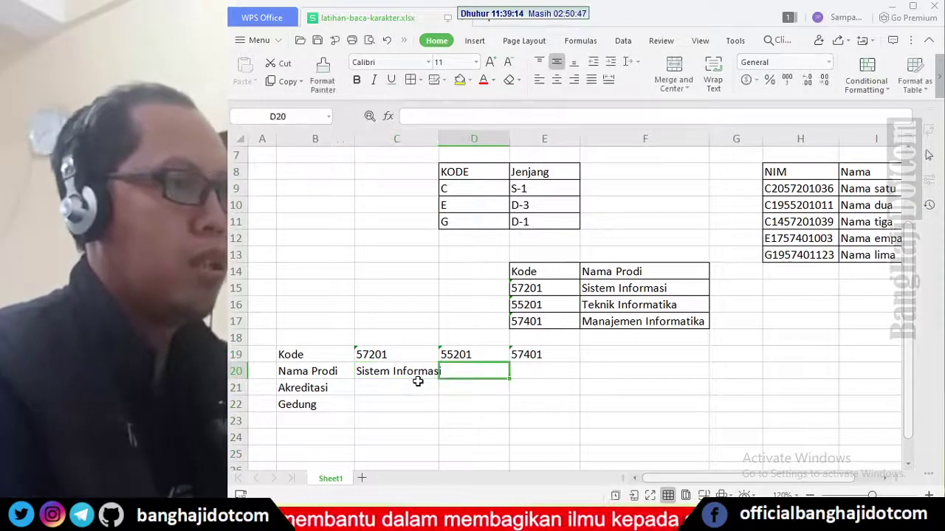
text(Teknik)
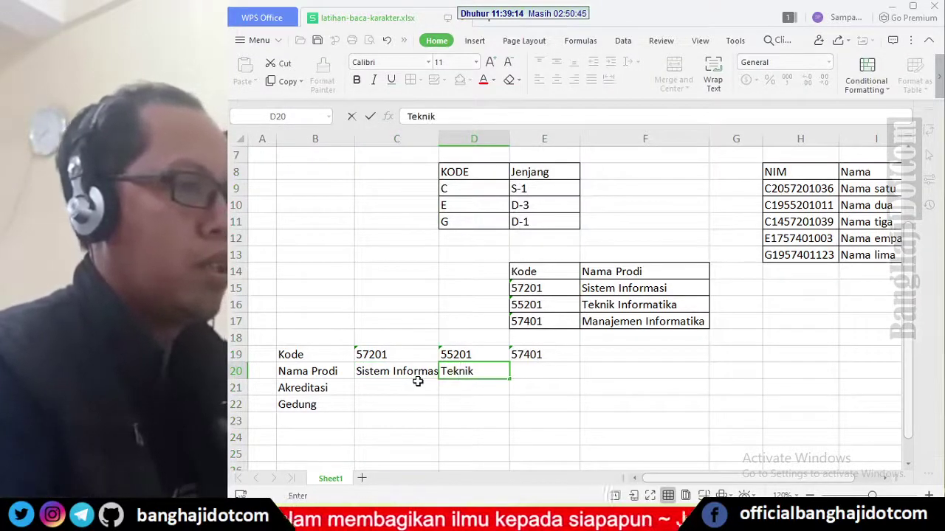
text( Informatika)
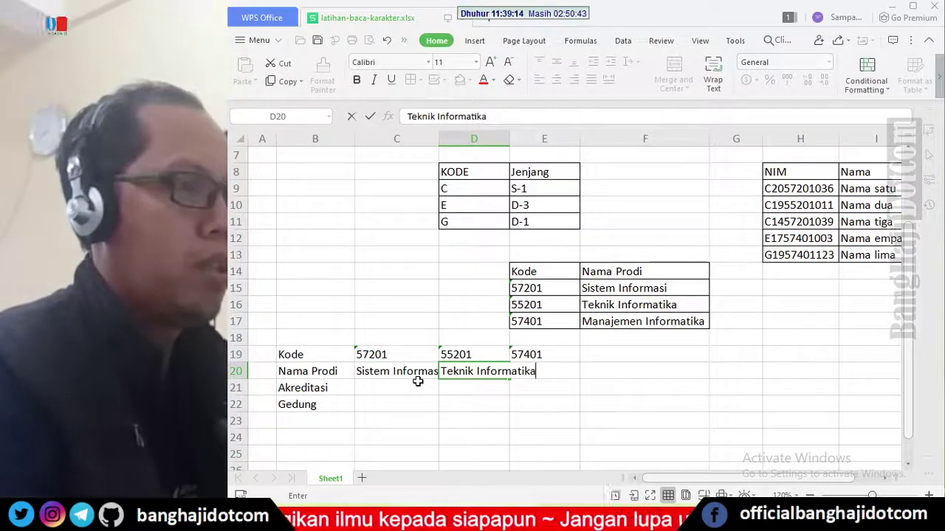
key(Tab)
text(Manajemen Inf)
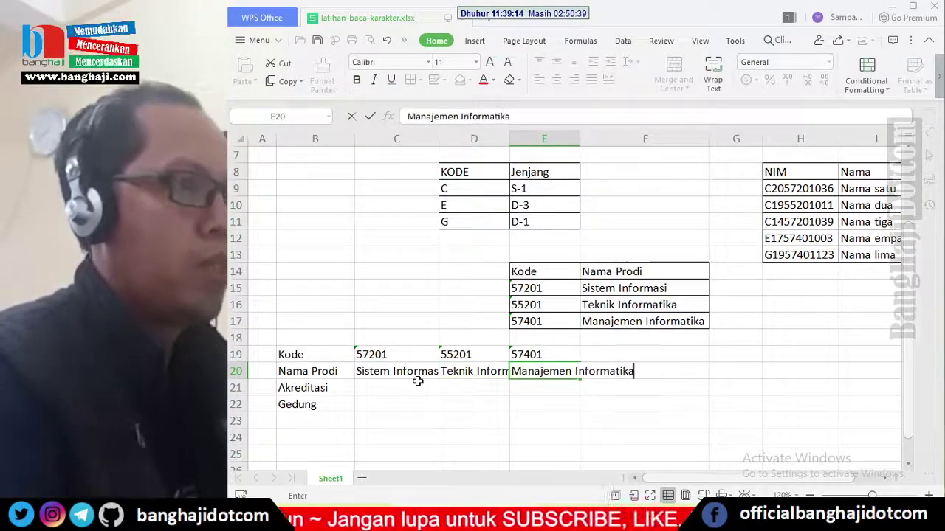
text(ormatika)
key(Return)
Replace the program names in C20, D20 and E20 with the abbreviations SI, TI and MI
key(Up)
key(Left)
key(Left)
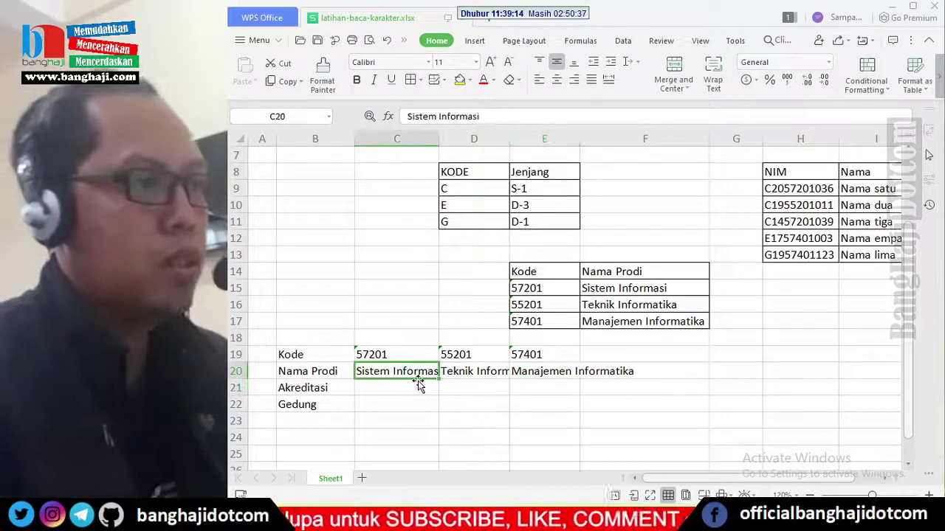
text(SI)
key(Tab)
text(TI)
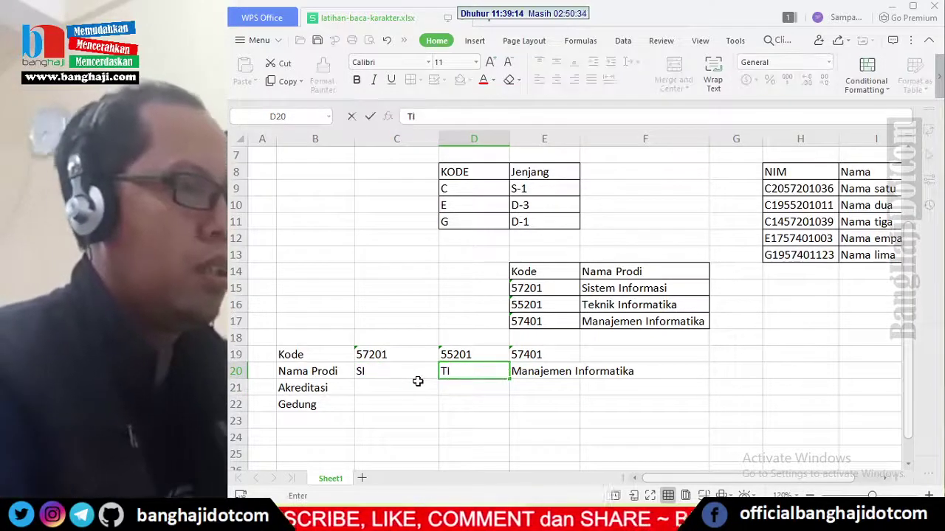
key(Tab)
text(MI)
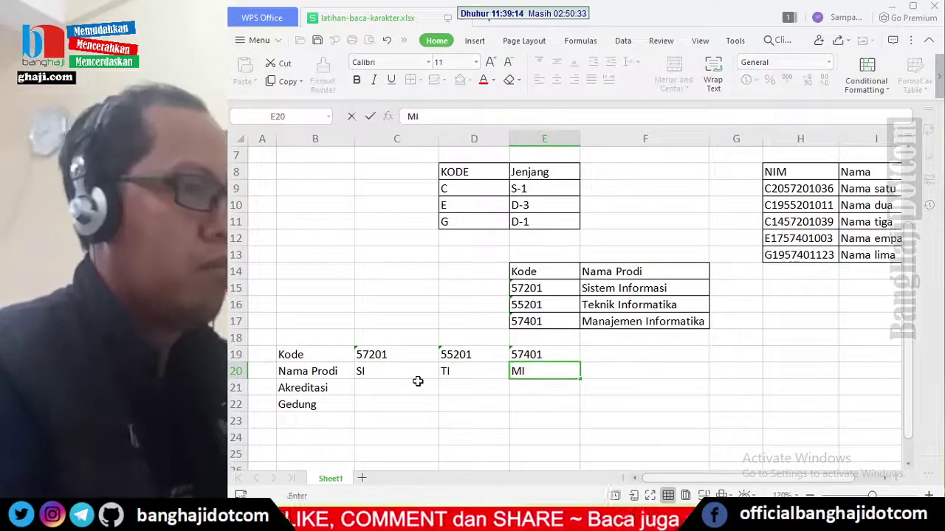
Fill the Akreditasi row with B, C and A in C21, D21 and E21
click(418, 382)
key(Left)
key(Right)
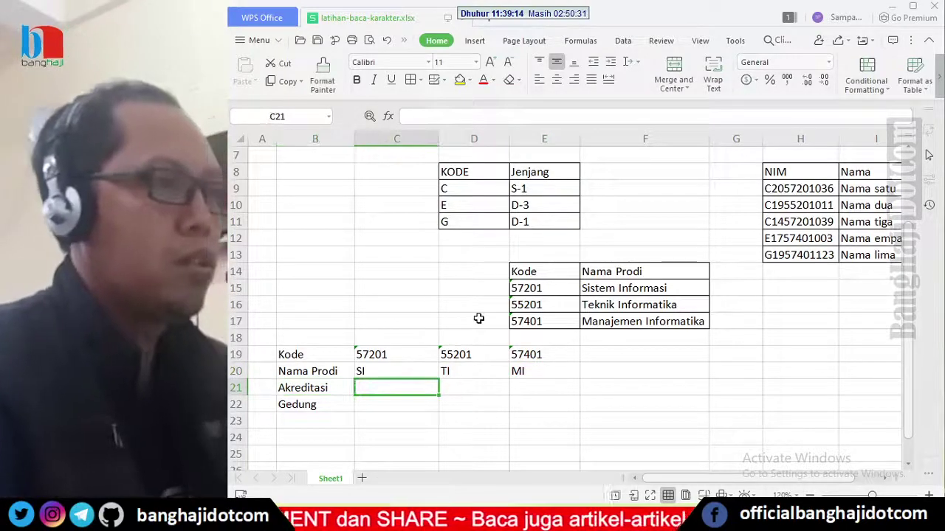
scroll(479, 318, up, 2)
scroll(479, 318, down, 2)
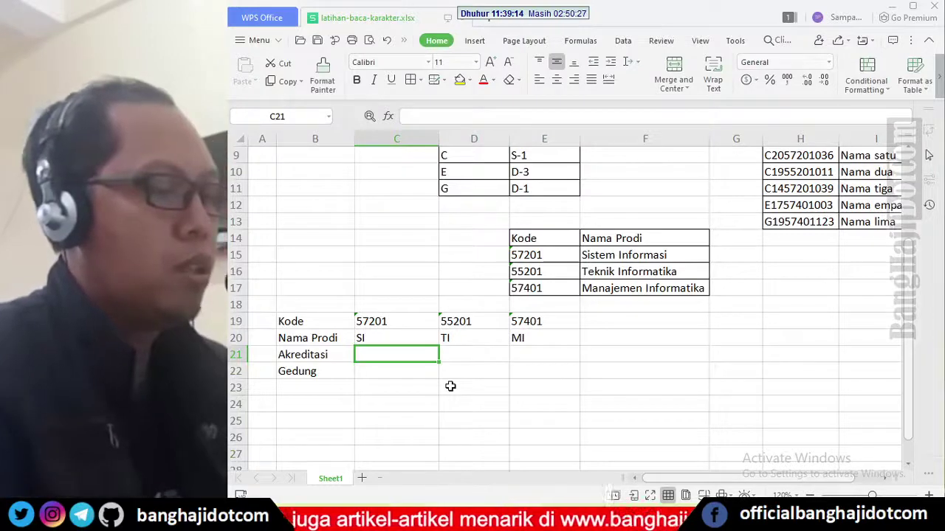
text(B)
key(Tab)
text(C)
key(Tab)
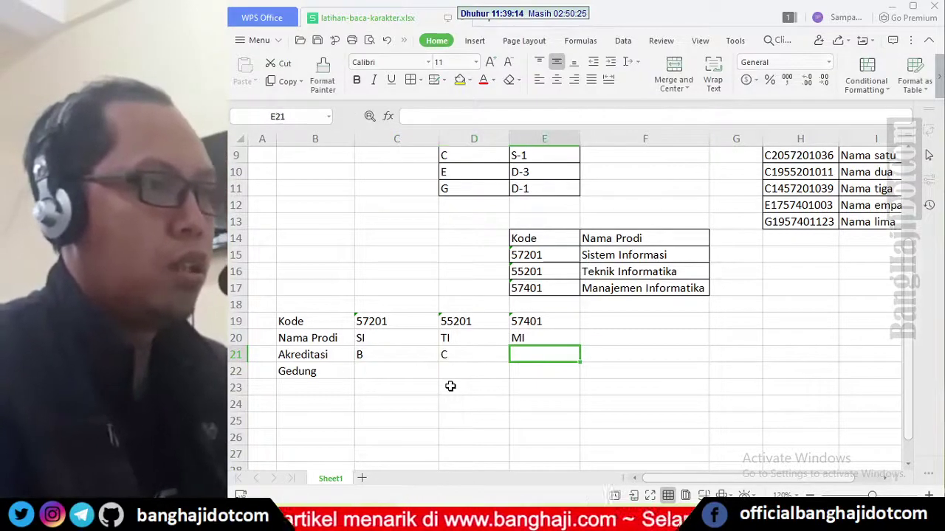
text(A)
key(Left)
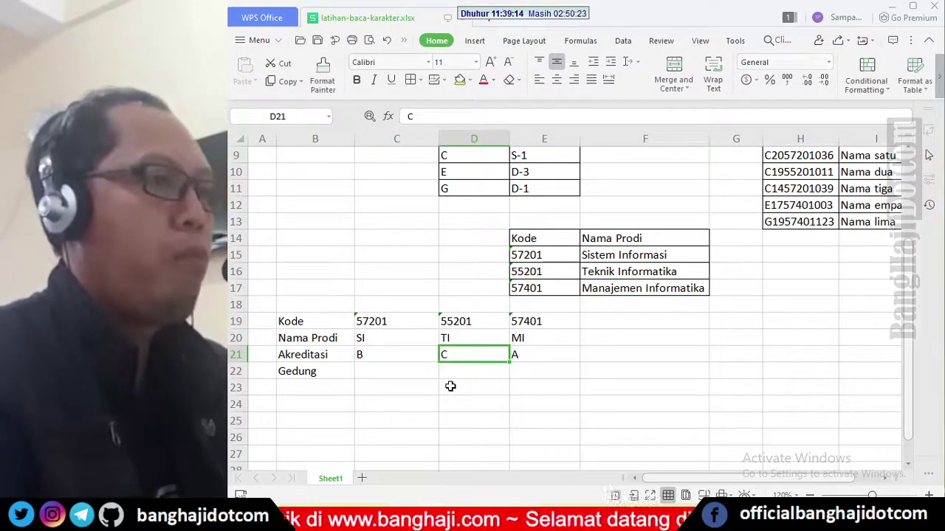
Fill the Gedung row with Gedung 3, Gedung 1 and Gedung 2 in C22, D22 and E22
key(Down)
key(Left)
text(Ged)
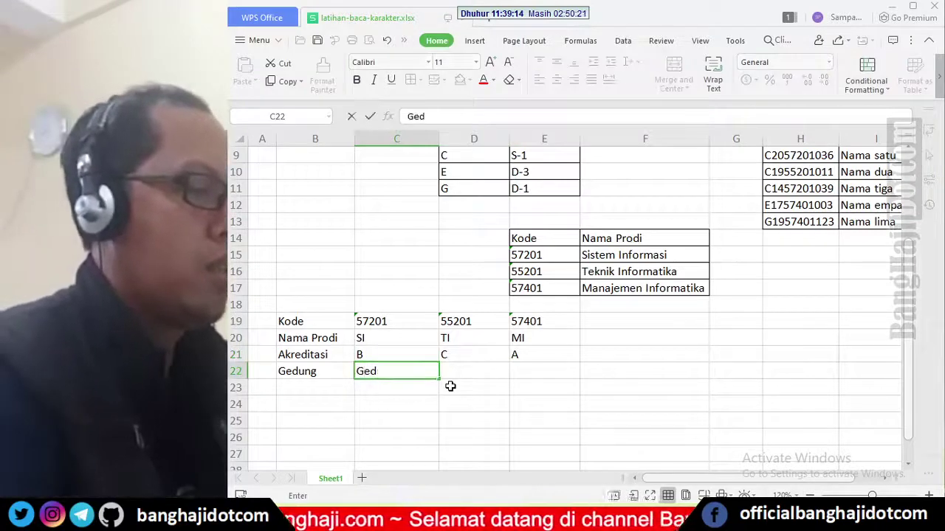
text(ung 3)
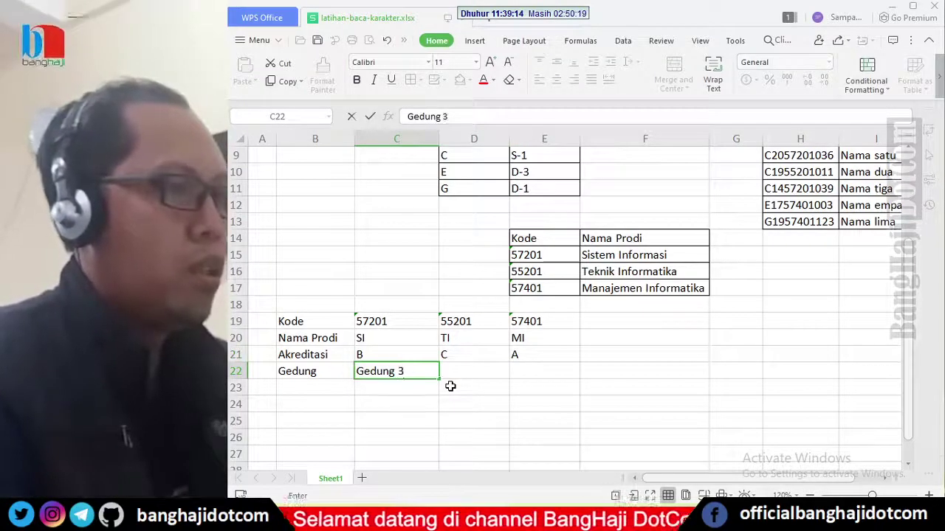
key(Right)
text(Gedu)
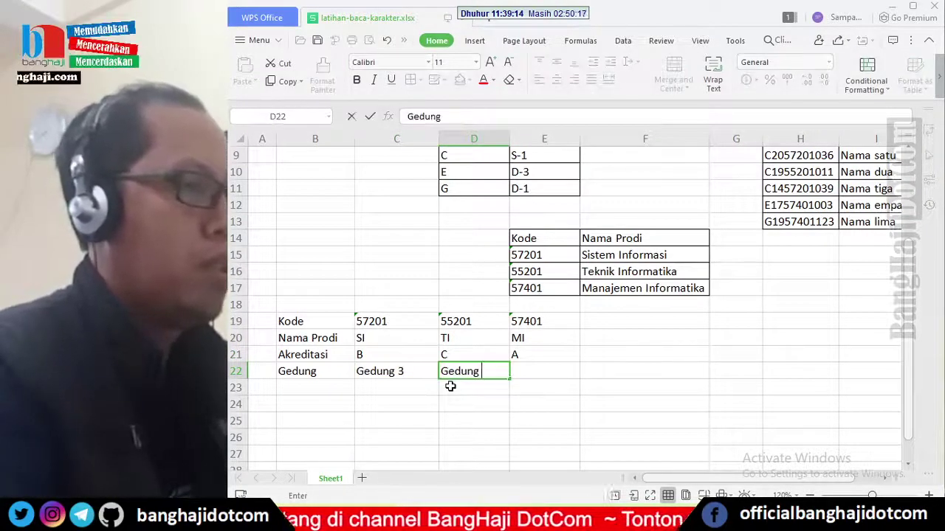
text(ng 1)
key(Right)
text(Ged)
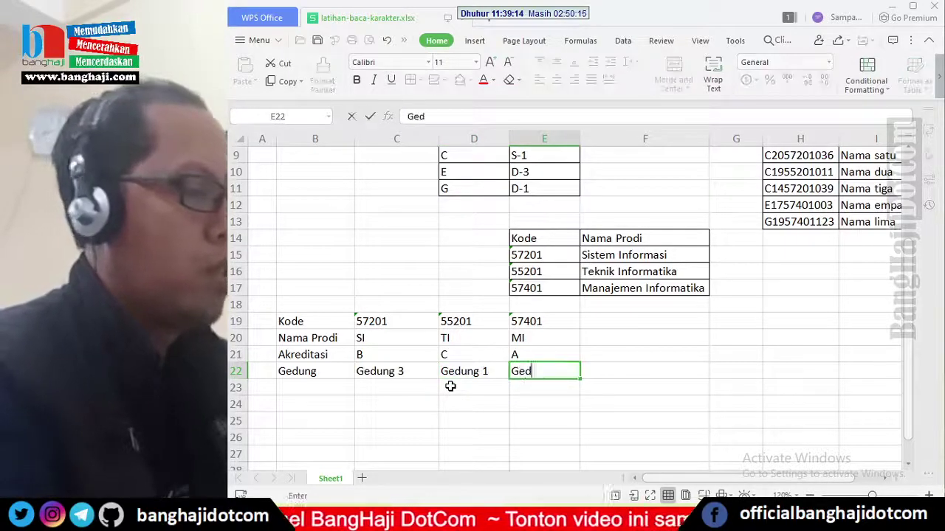
text(ung 2)
key(Return)
Add the row label Jumlah Dosen in B23 below Gedung
key(Left)
key(Left)
key(Left)
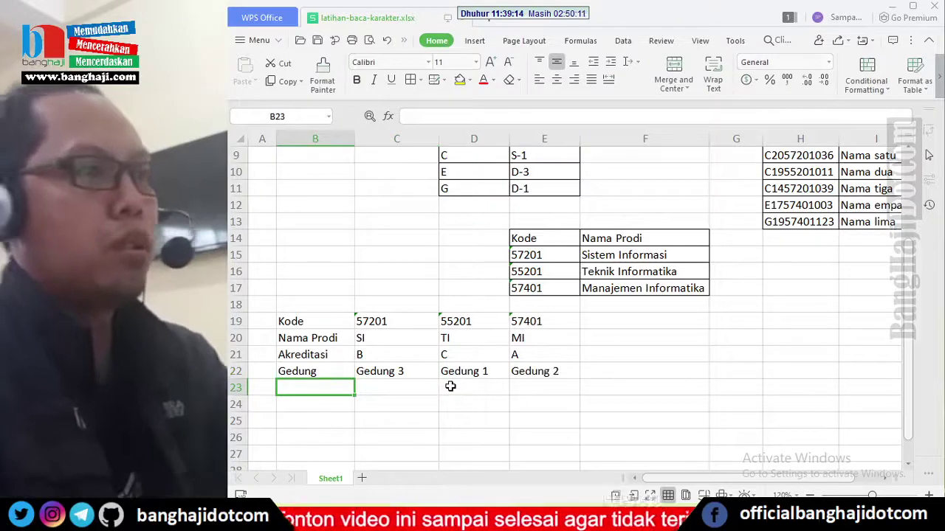
text(Dosen)
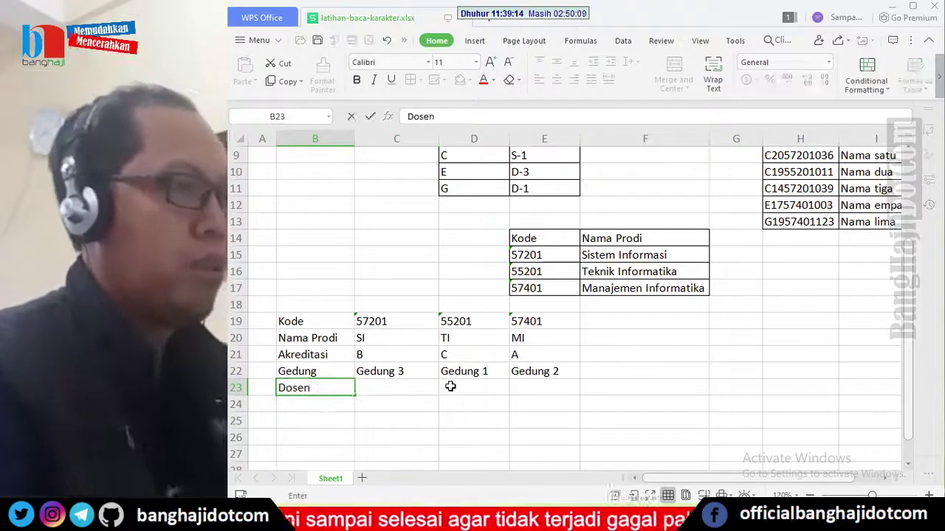
key(F2)
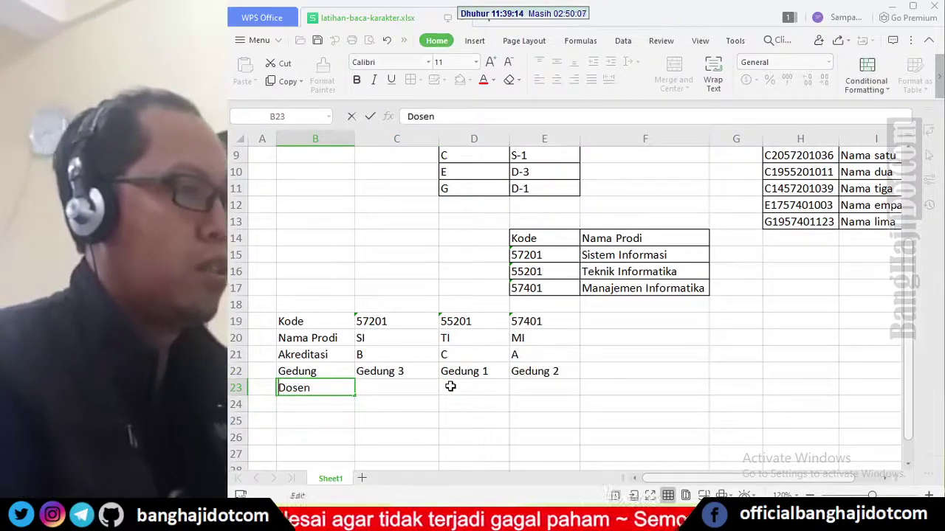
key(Home)
text(Jumlah)
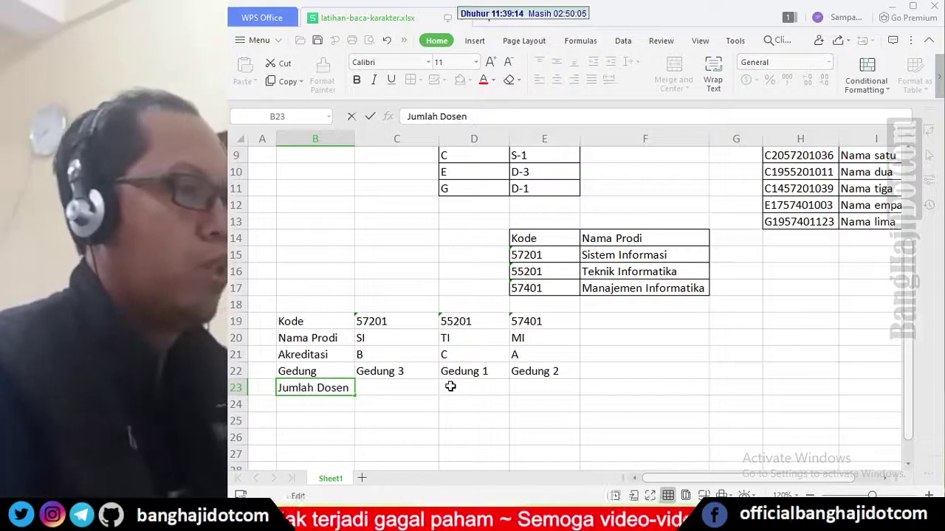
key(Return)
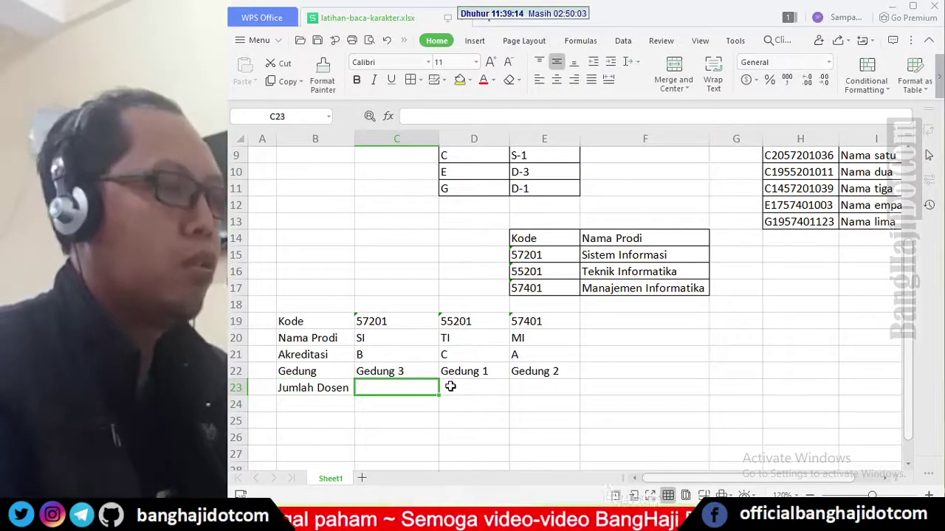
Fill the Jumlah Dosen row with 15, 12 and 9 in C23, D23 and E23
text(25)
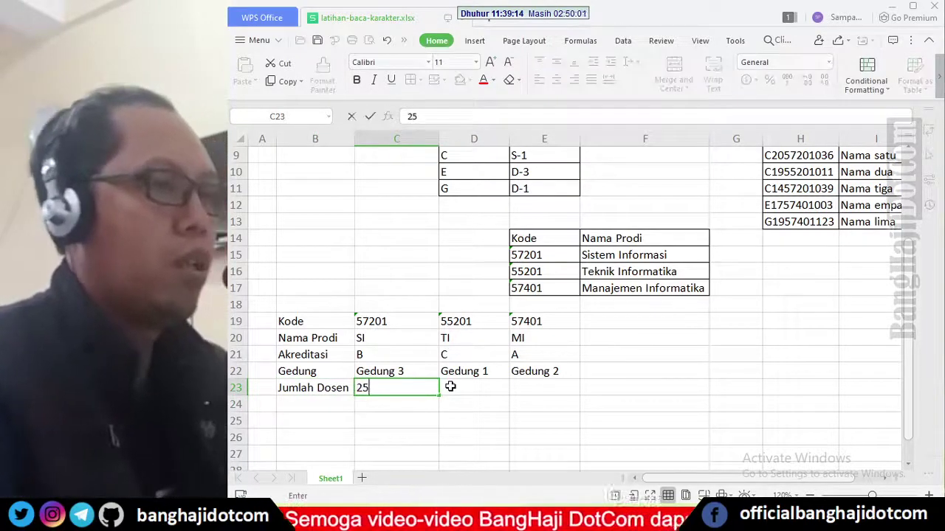
key(BackSpace)
key(BackSpace)
text(15)
key(Tab)
text(1)
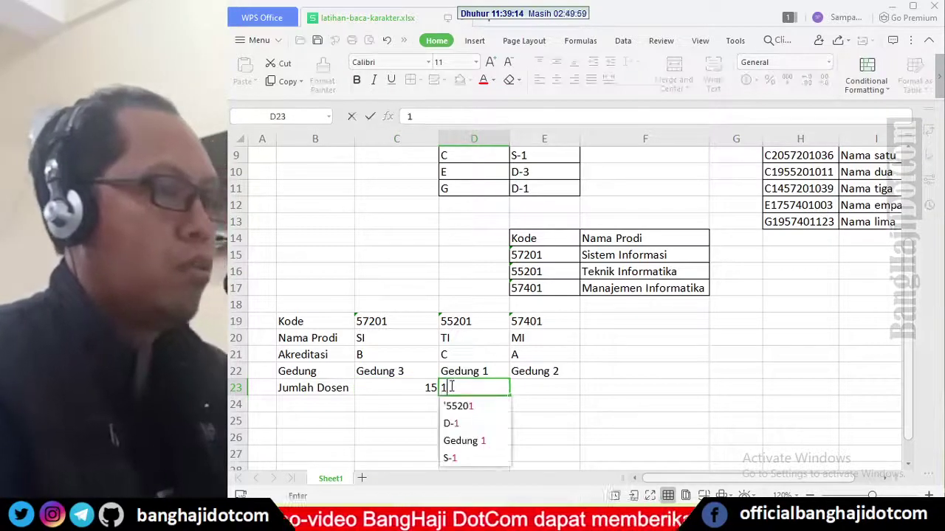
text(2)
key(Tab)
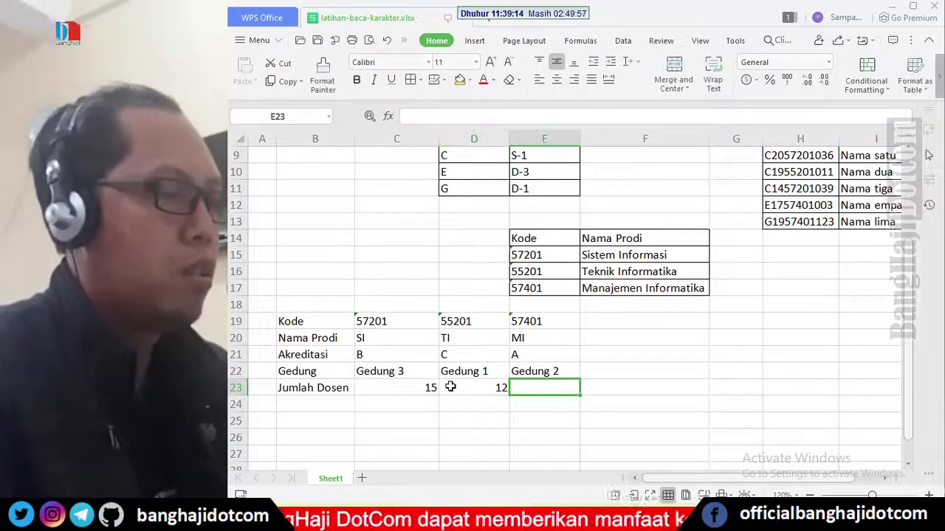
text(9)
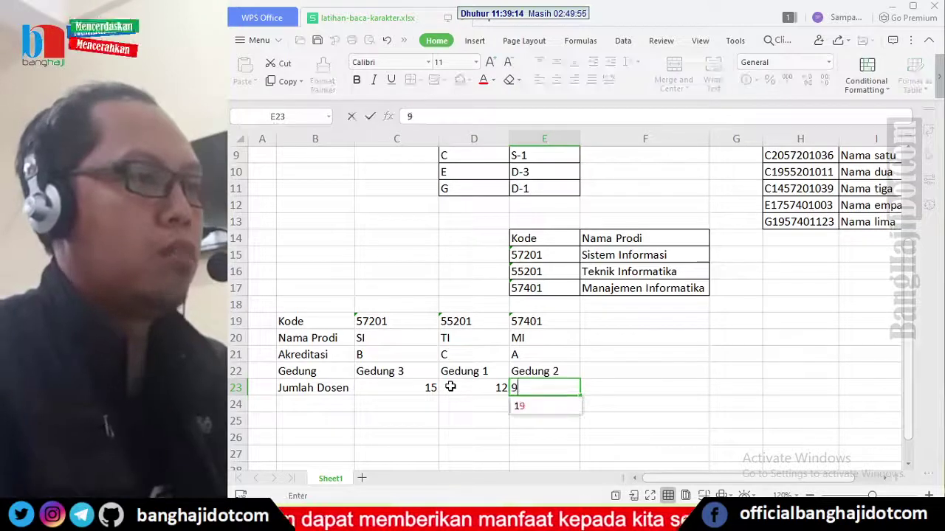
key(Tab)
key(Left)
key(Left)
key(Left)
key(Left)
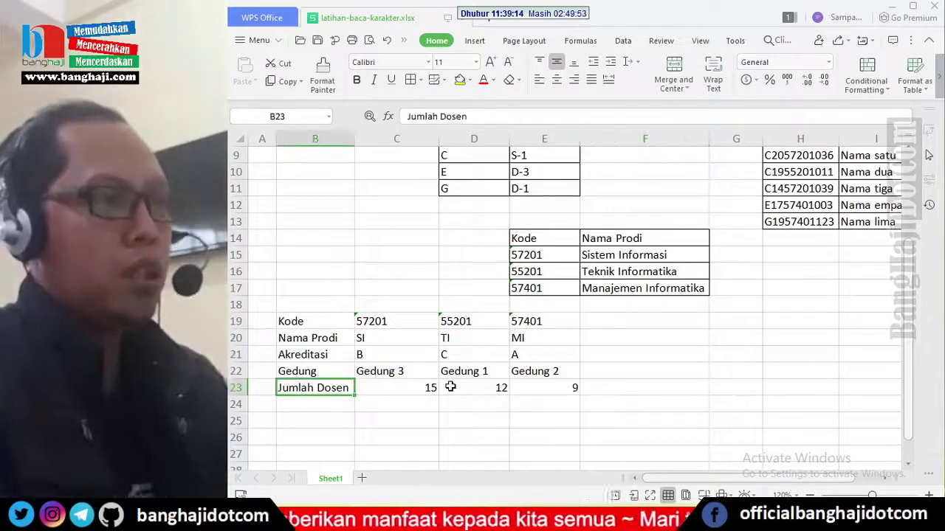
Apply borders to all cells of the horizontal table in B19:E23
key(Right)
key(Right)
key(Right)
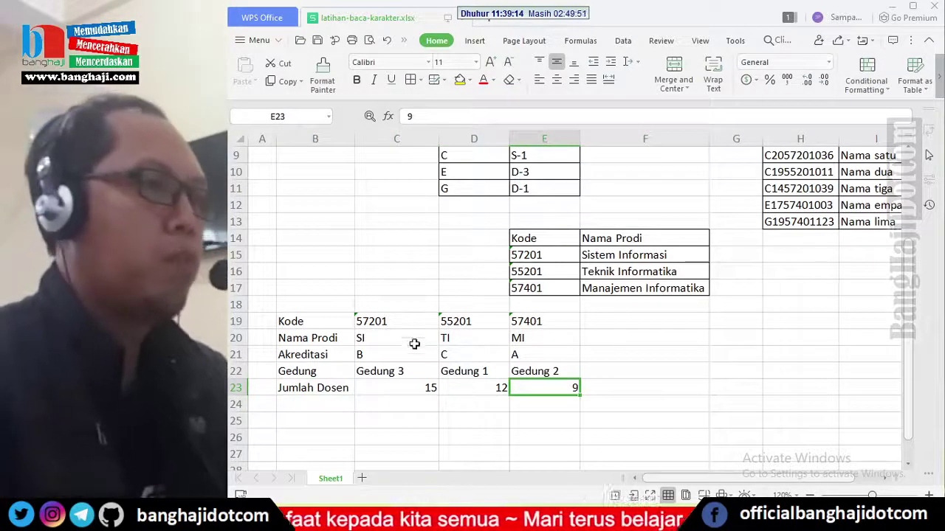
drag(330, 327, 530, 382)
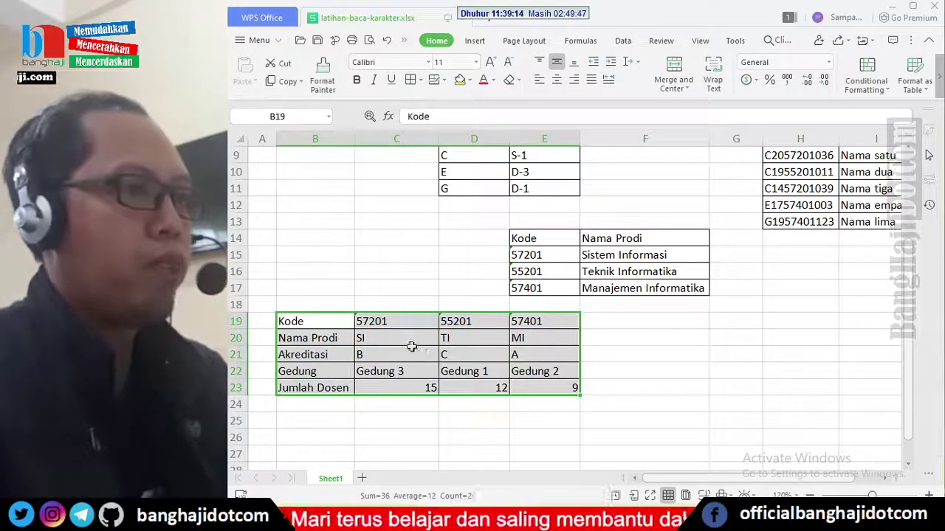
click(411, 342)
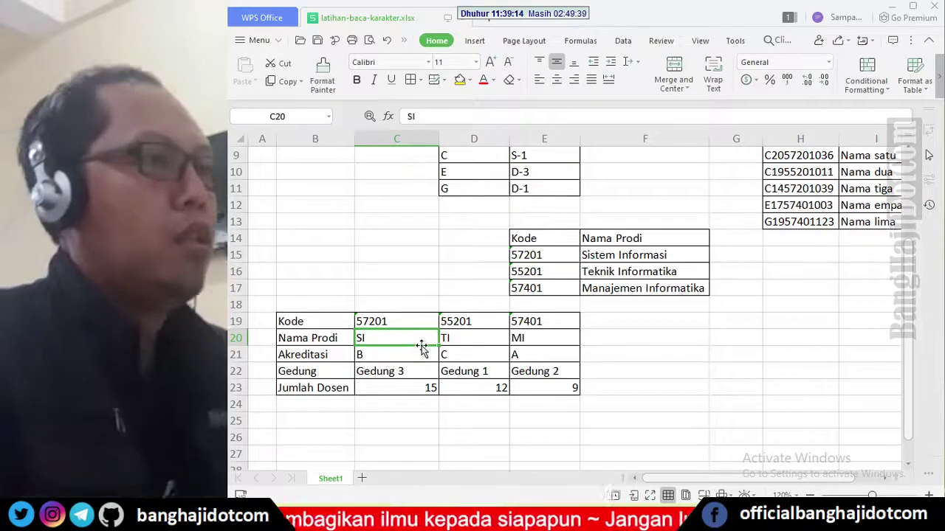
Narrow columns C, A and D to fit their contents more closely
scroll(421, 344, up, 3)
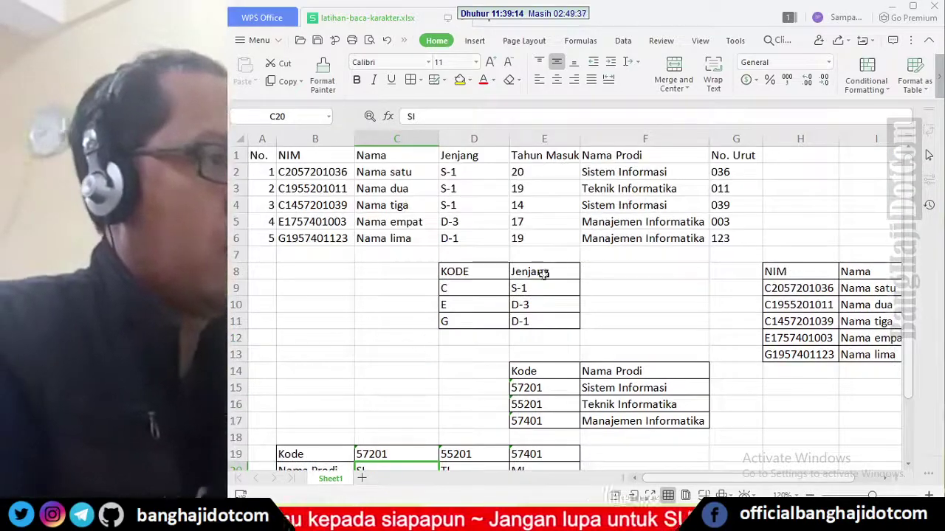
drag(442, 141, 426, 142)
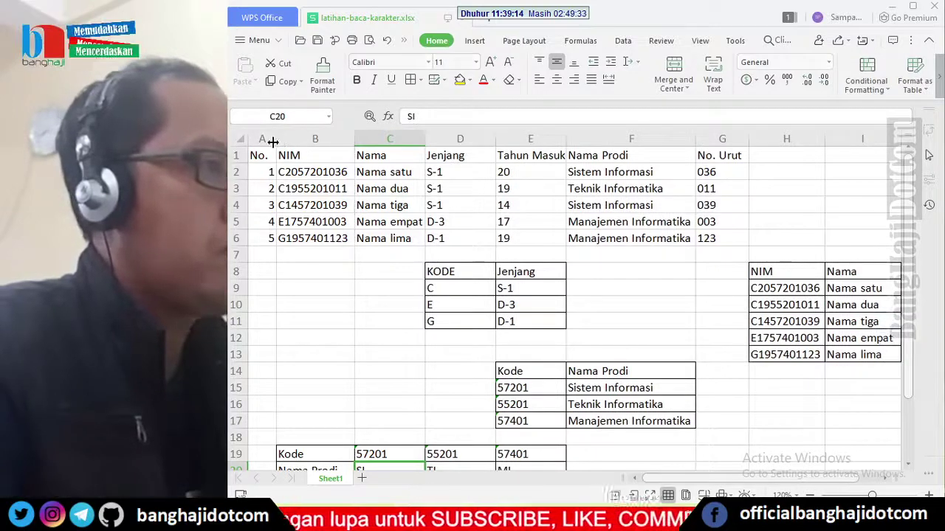
drag(276, 141, 273, 141)
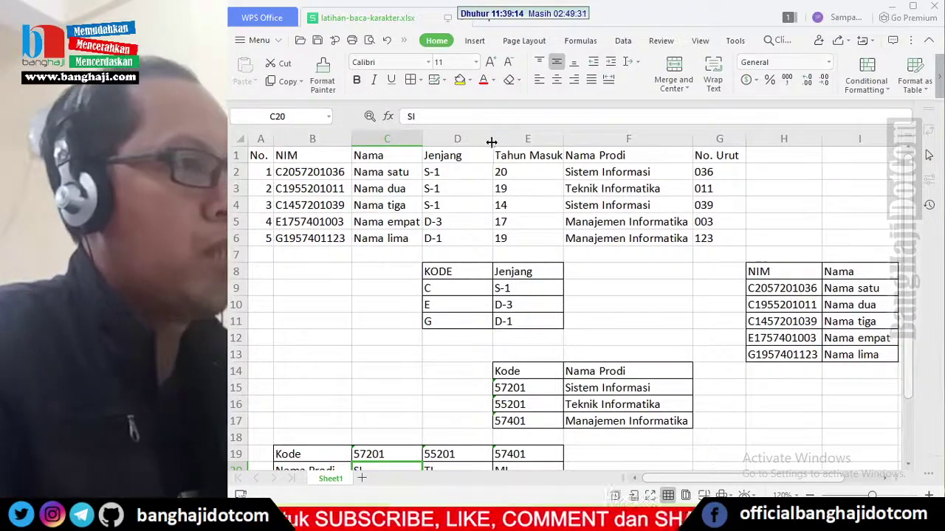
drag(491, 142, 466, 142)
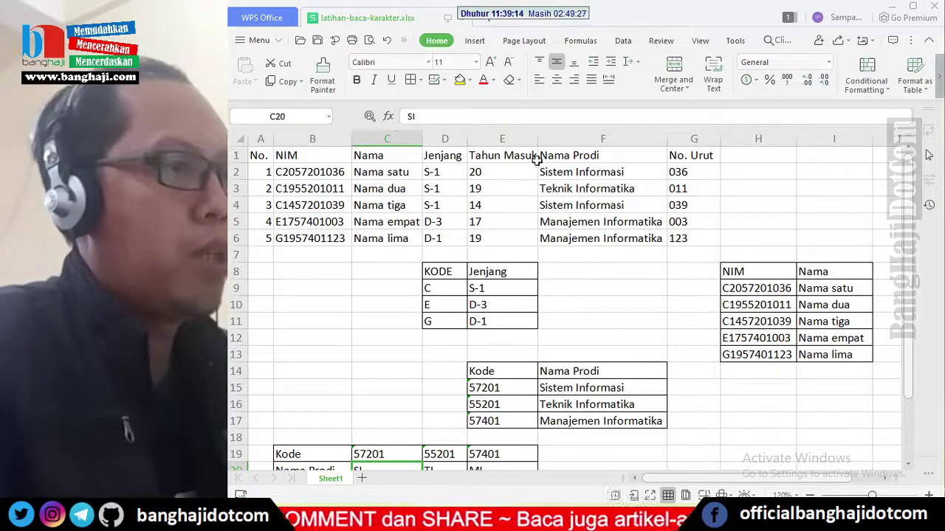
Insert a column headed Singkatan before No. Urut, and narrow columns E and G to fit more closely
drag(539, 141, 503, 141)
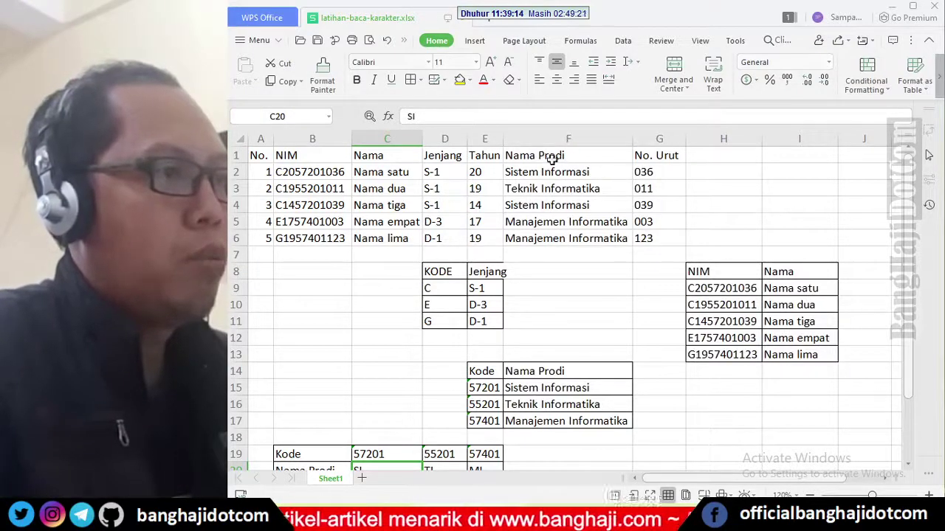
right_click(641, 138)
click(678, 217)
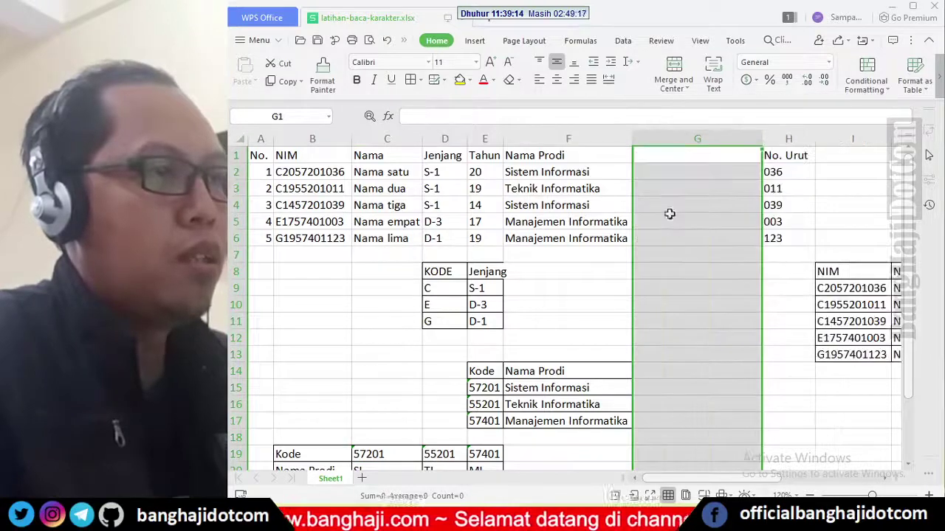
click(660, 156)
text(Singkatan)
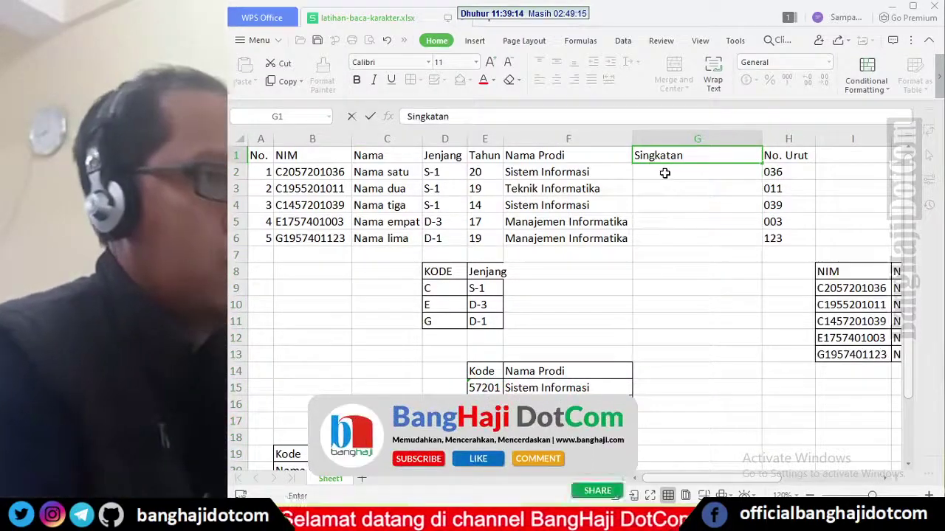
key(Return)
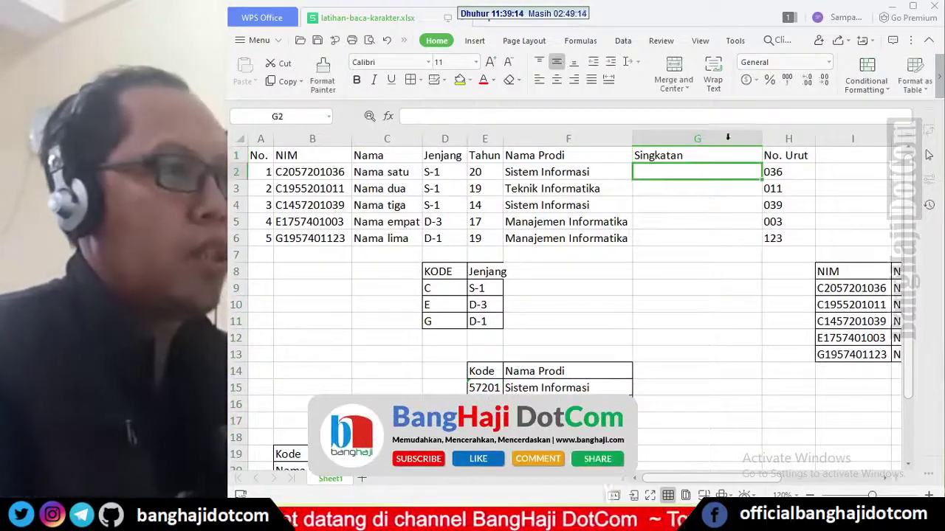
drag(762, 138, 690, 141)
Insert another column before No. Urut and enter the header Akre. in H1
scroll(498, 384, down, 1)
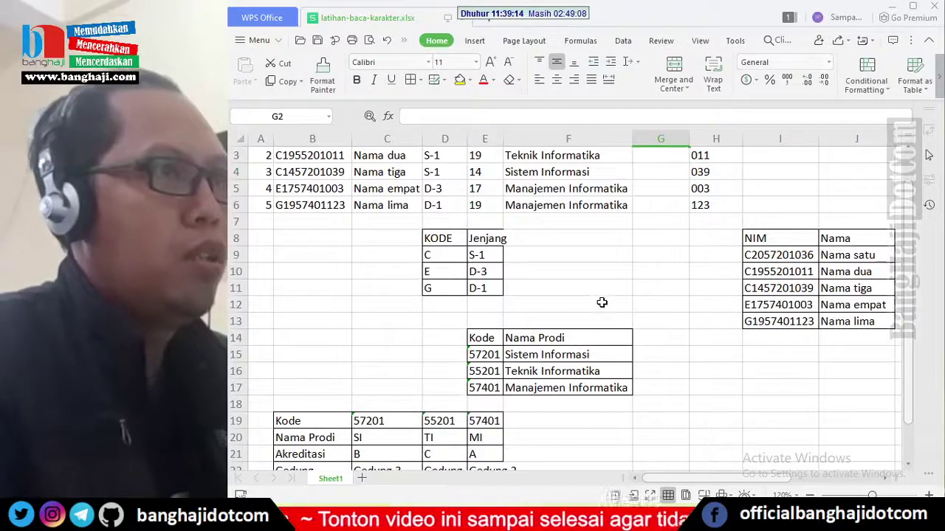
scroll(601, 302, up, 1)
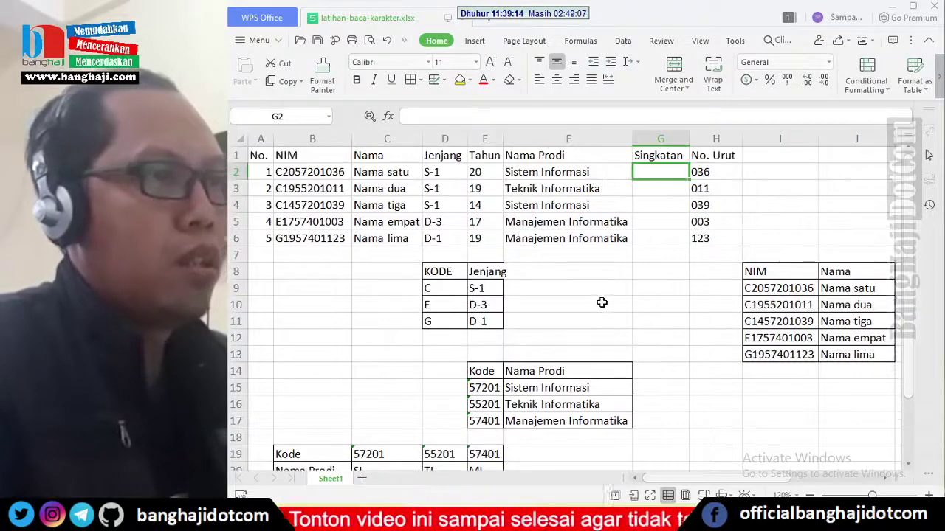
right_click(712, 138)
click(742, 225)
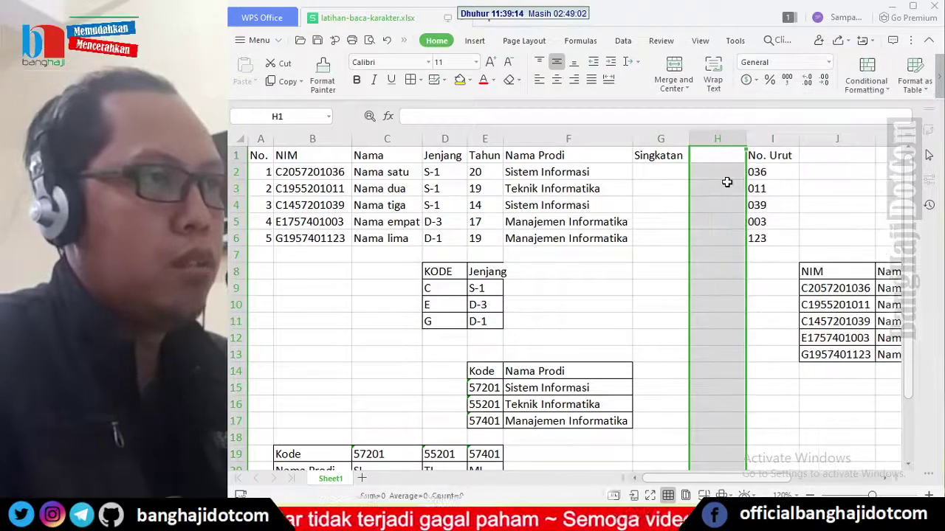
click(724, 154)
scroll(722, 206, down, 2)
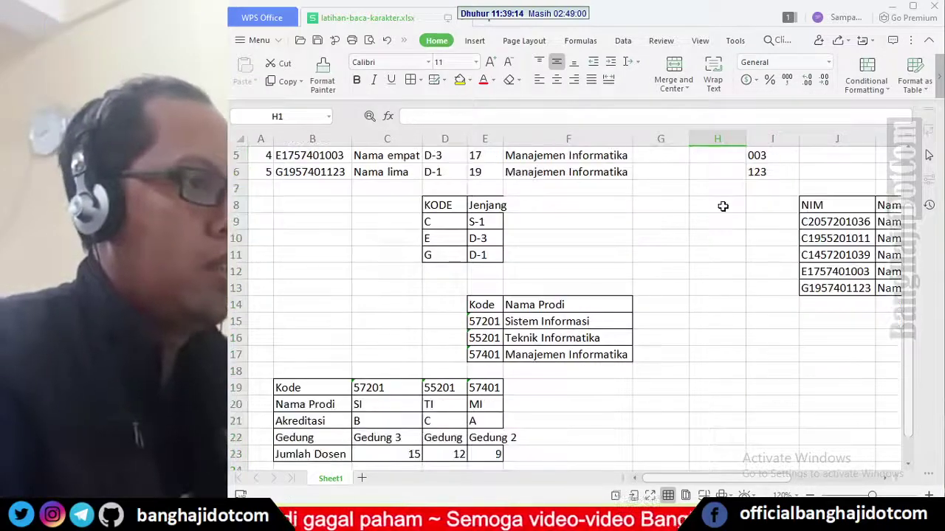
text(Akded)
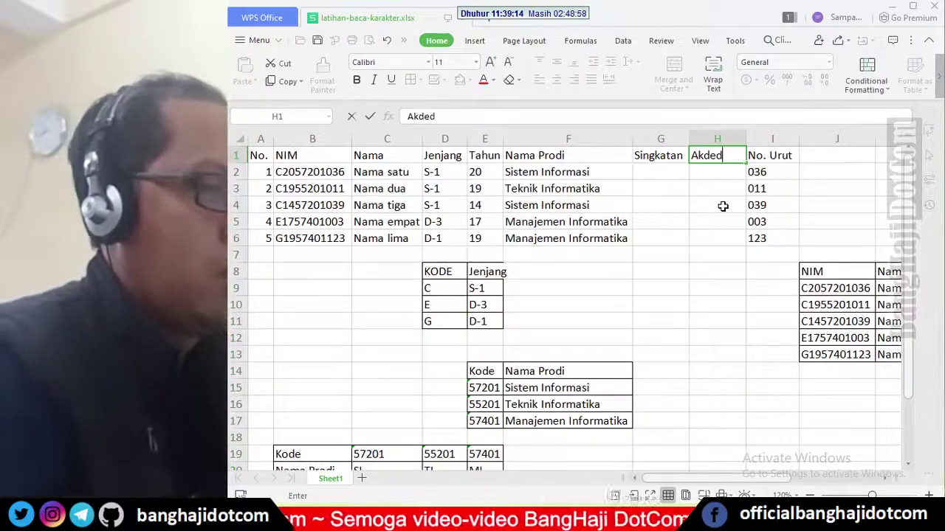
key(BackSpace)
key(BackSpace)
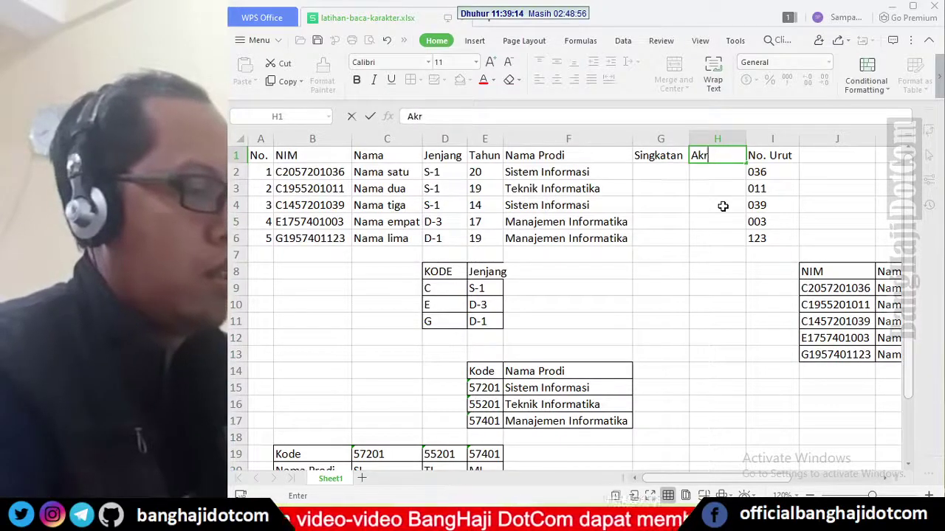
key(Return)
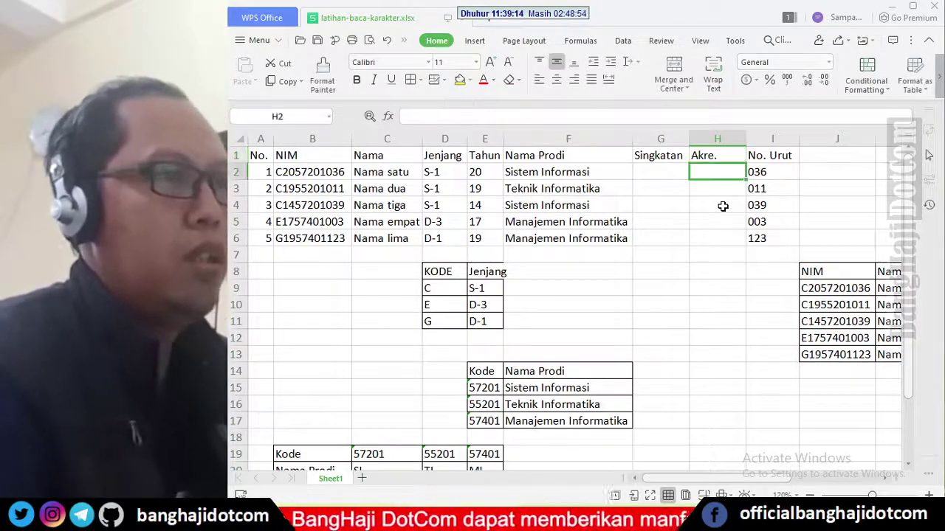
Insert a column between Akre. and No. Urut and enter the header Gedung in I1
right_click(772, 141)
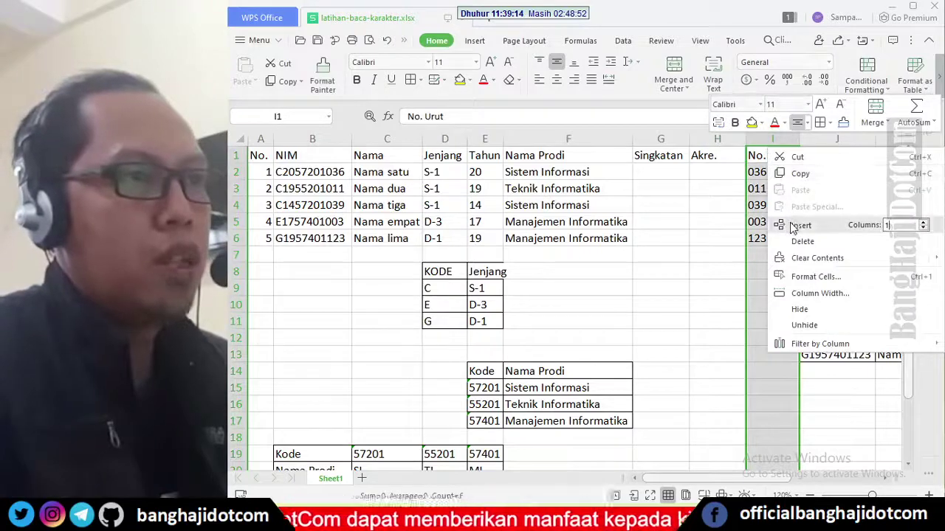
click(789, 220)
click(775, 159)
text(G)
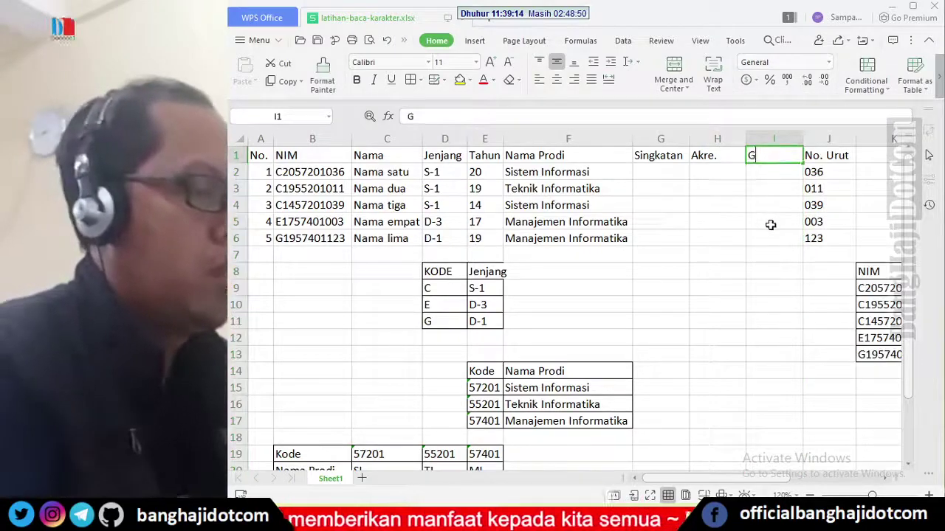
text(edung)
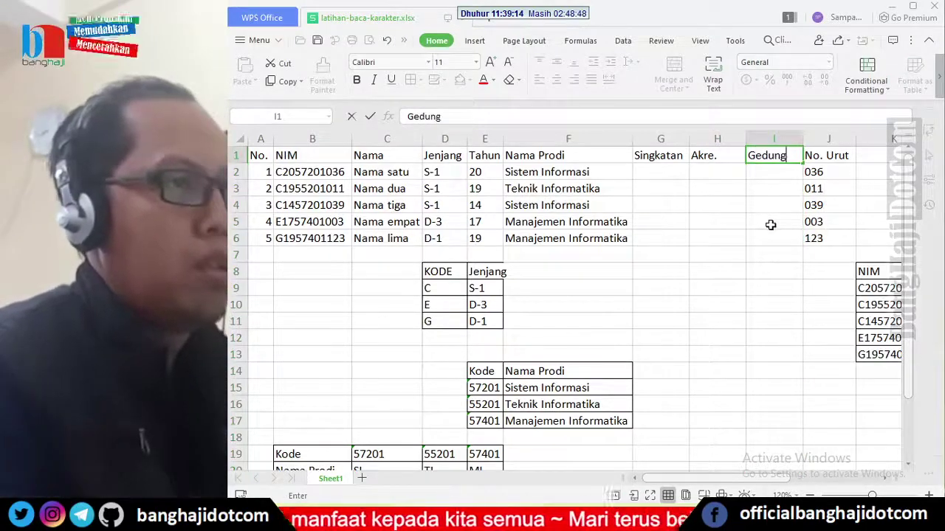
key(Return)
key(Up)
Insert a column headed Dosen in J1 before No. Urut, and narrow the Dosen and Akre. columns
scroll(683, 272, down, 1)
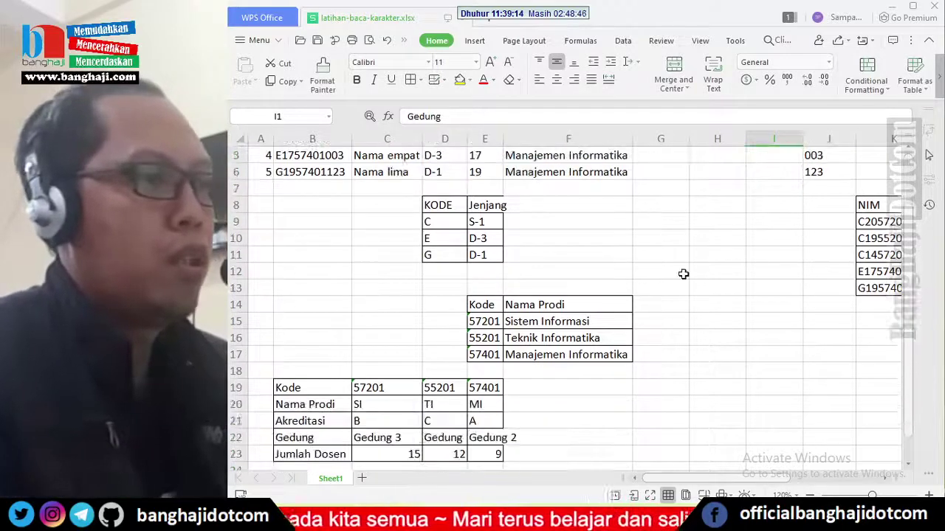
scroll(683, 273, up, 1)
right_click(815, 140)
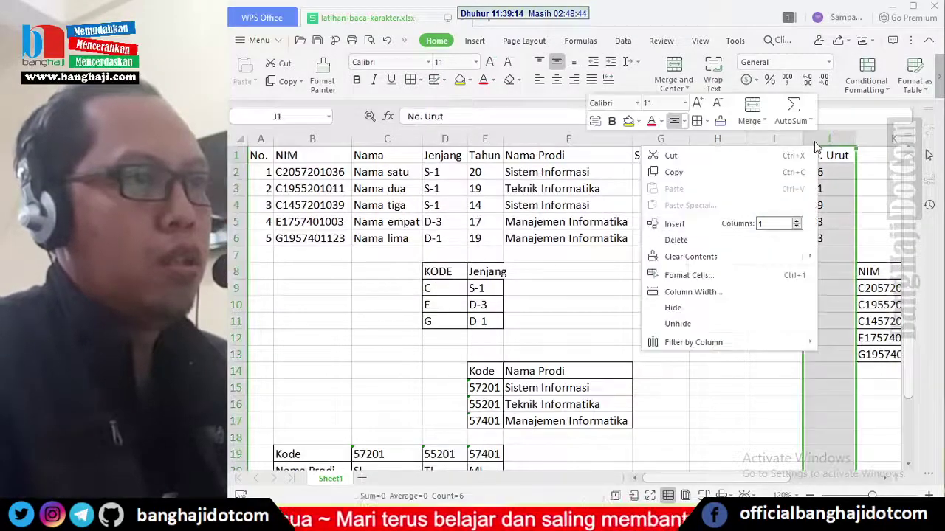
click(685, 223)
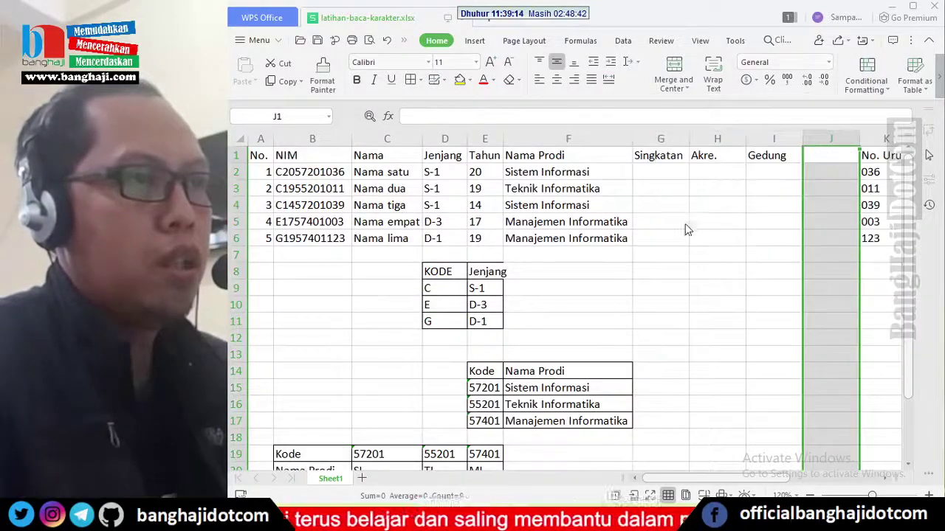
click(827, 158)
text(Dosen)
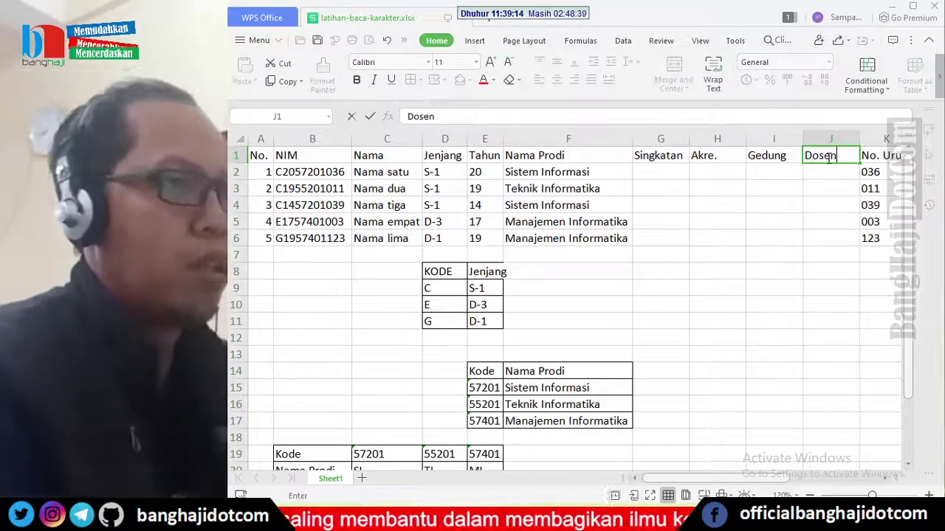
key(Return)
drag(859, 140, 842, 141)
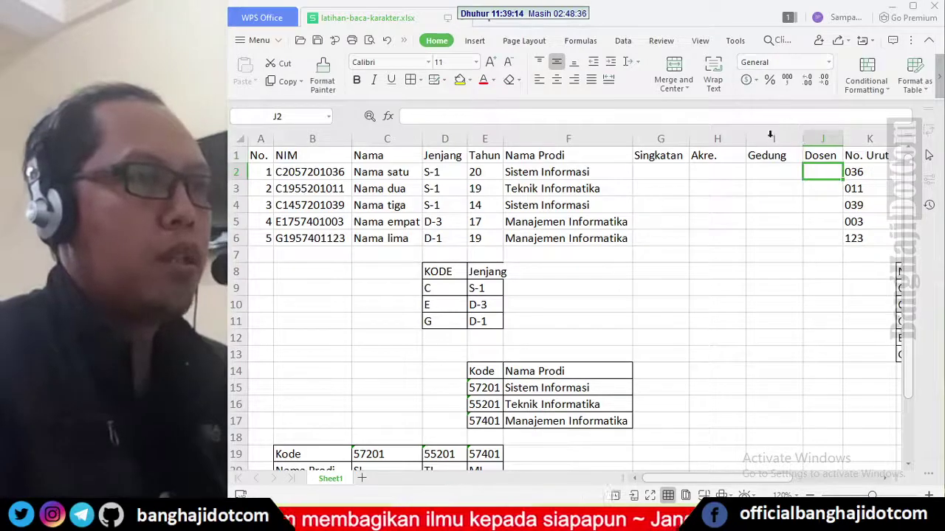
drag(747, 141, 727, 142)
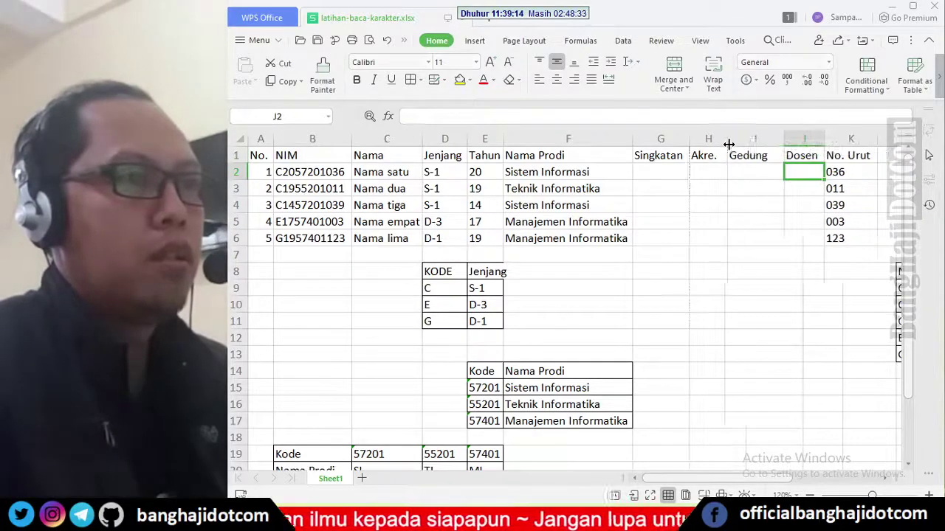
drag(668, 176, 802, 229)
scroll(726, 257, down, 1)
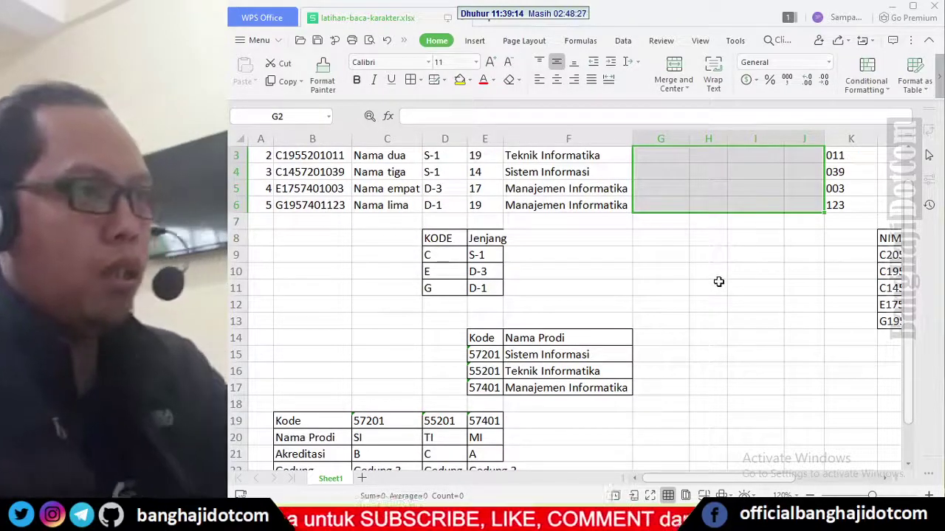
scroll(658, 279, down, 2)
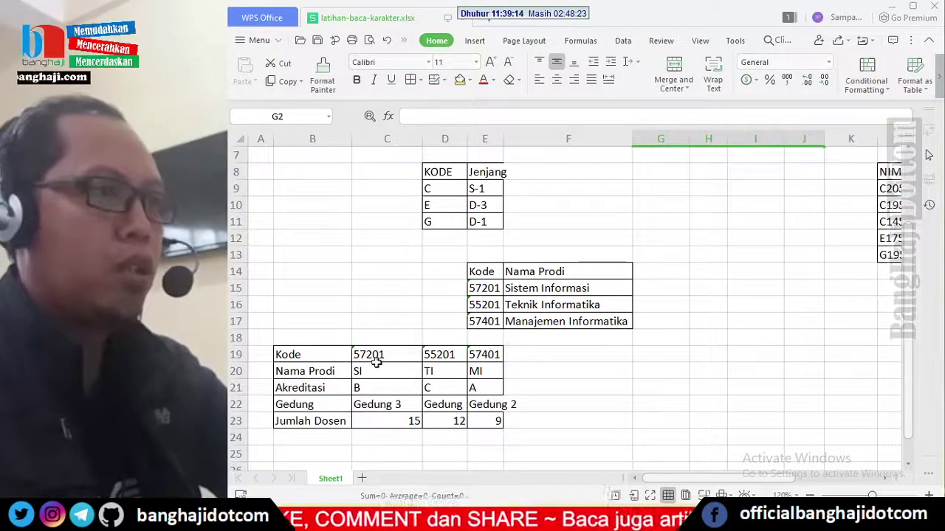
scroll(480, 332, up, 2)
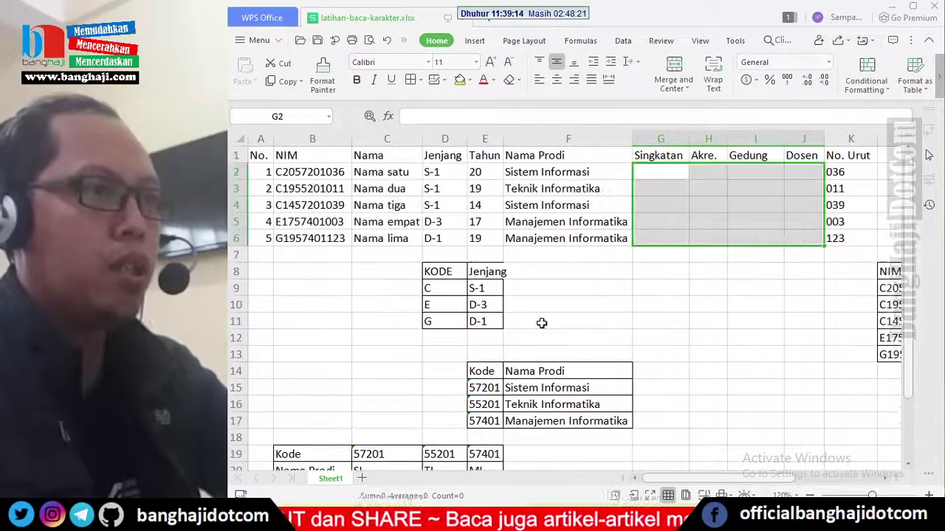
Begin an HLOOKUP formula in G2 with MID(B2;4;5) as the lookup value, extracting the program code from the NIM
click(659, 174)
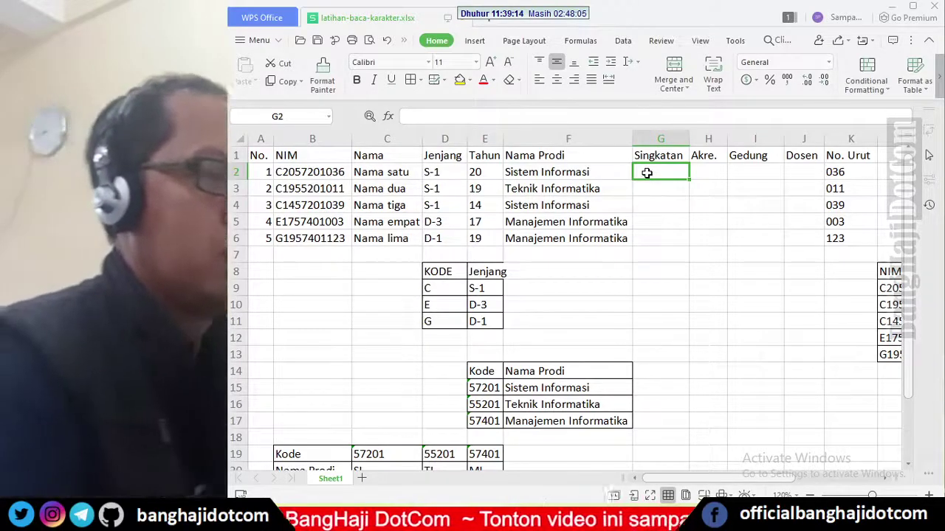
text(=)
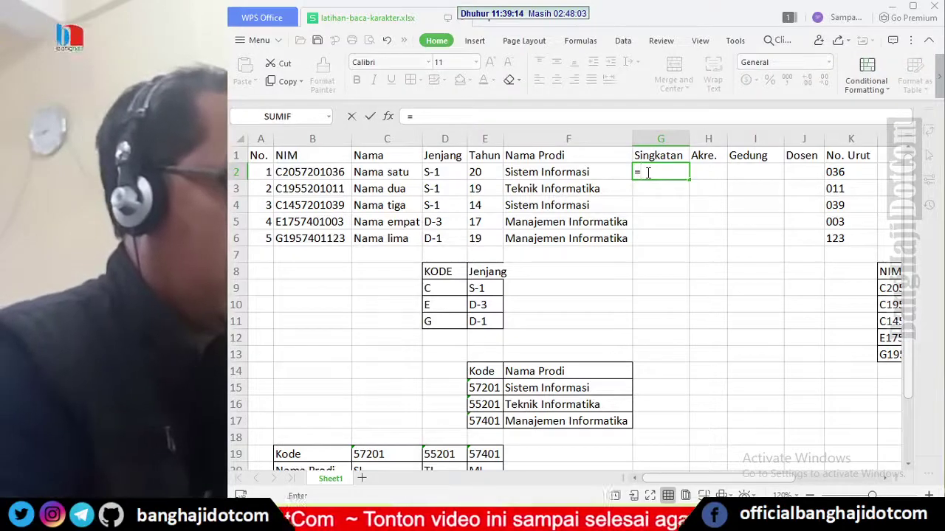
text(hlooku)
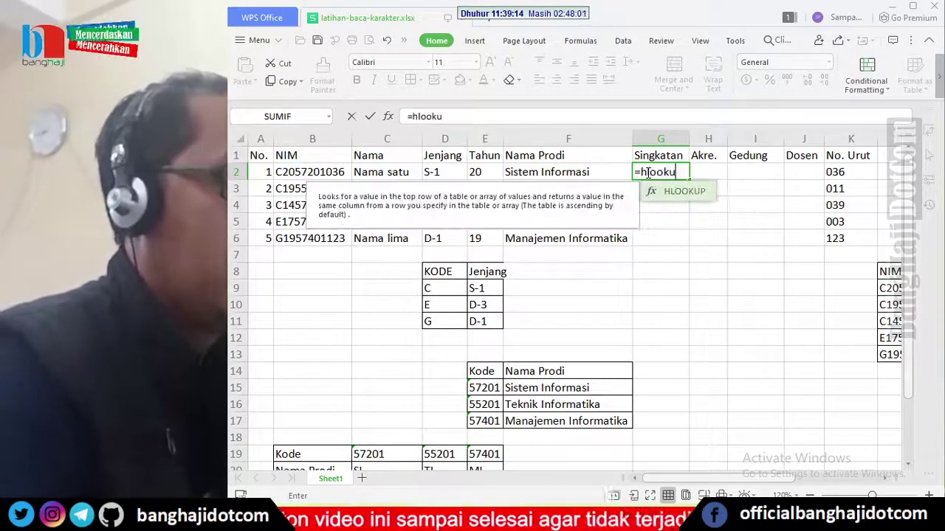
text(p()
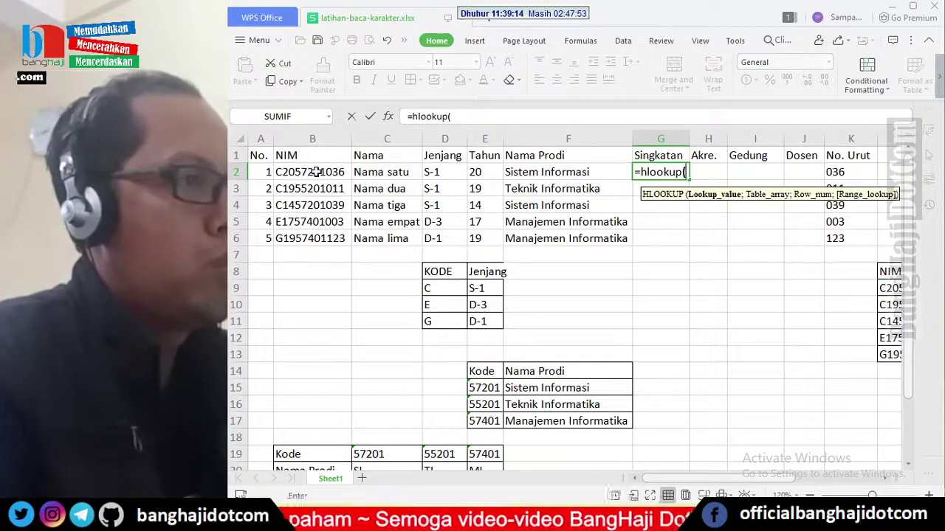
text(mid)
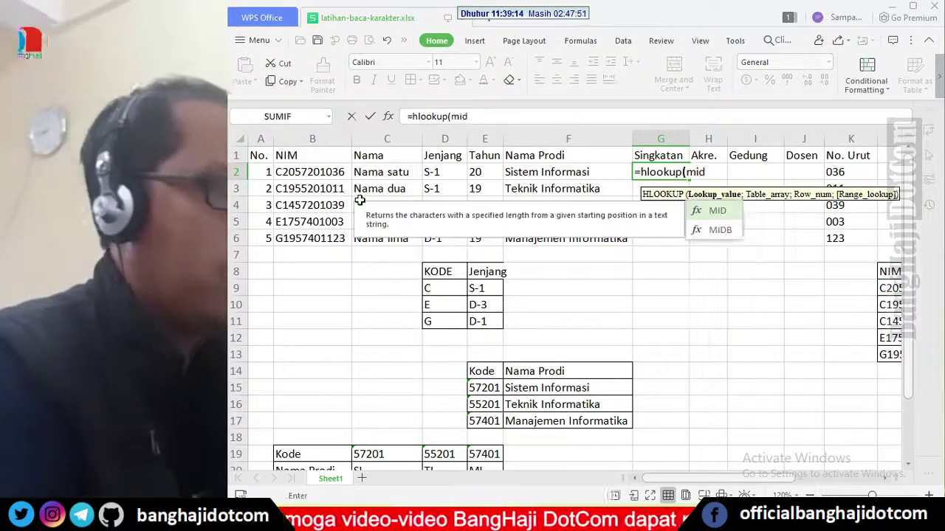
text(()
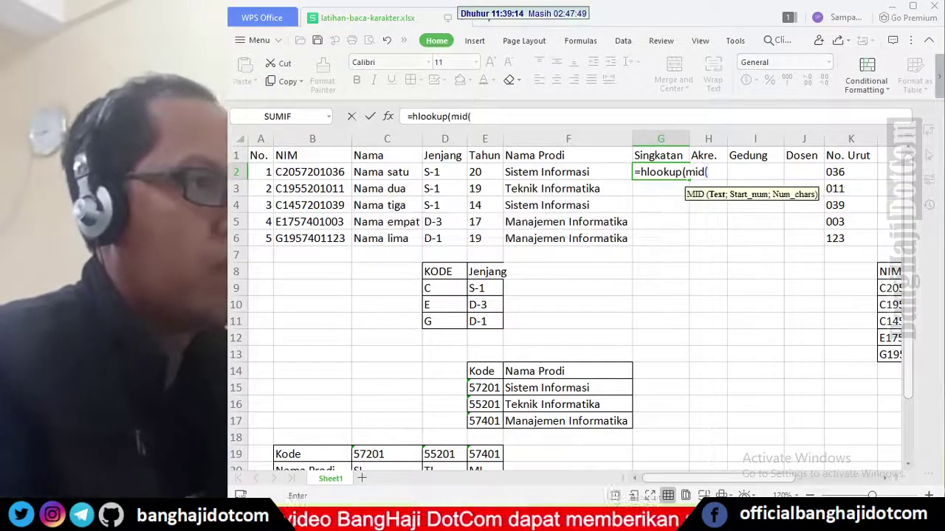
click(301, 174)
text(;)
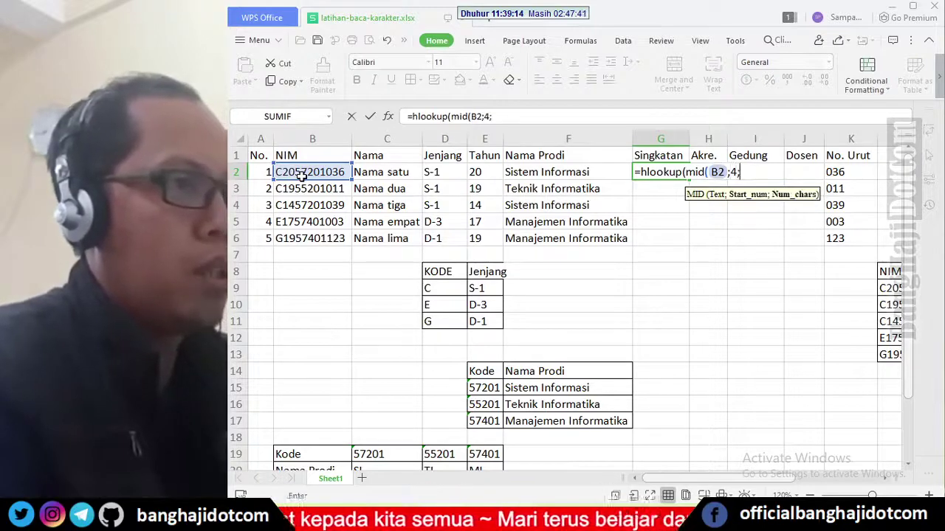
text(4;5)
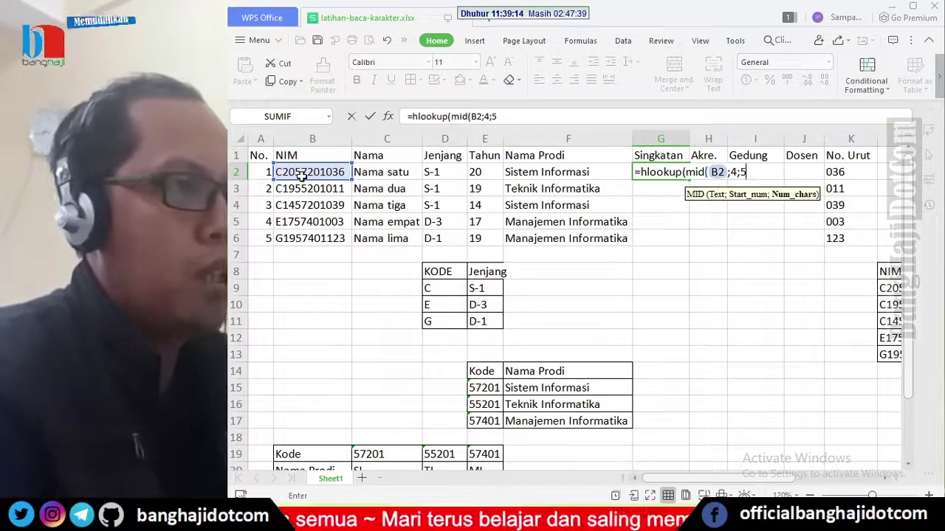
text())
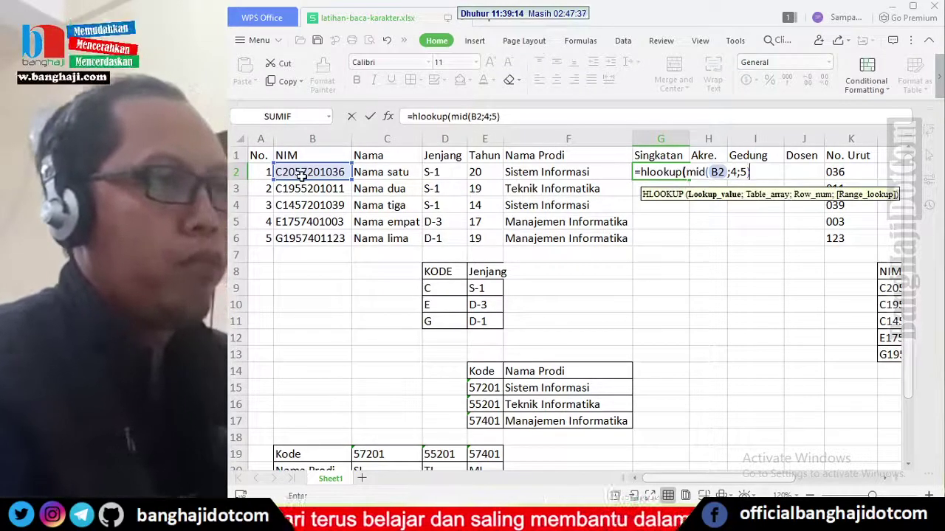
text(;)
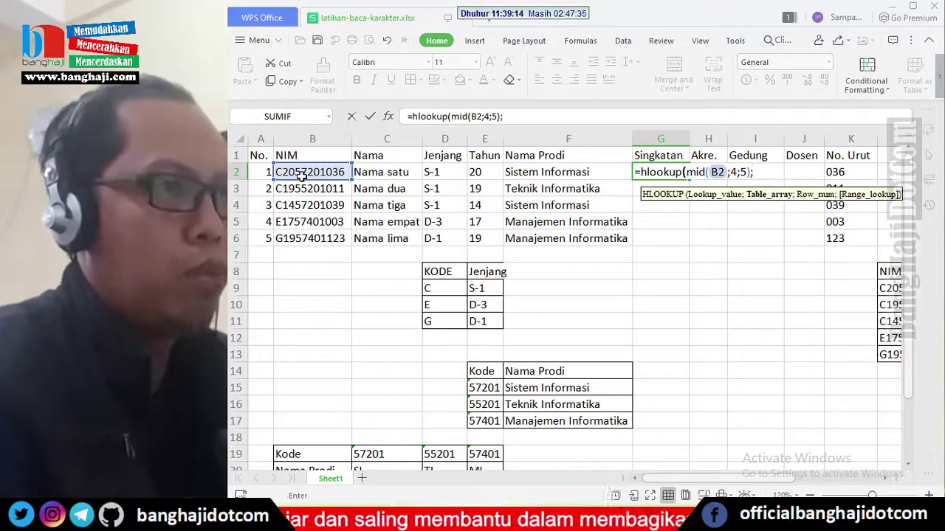
Set the HLOOKUP table array to the horizontal Kode table as the absolute range $B$19:$E$23
scroll(275, 293, down, 2)
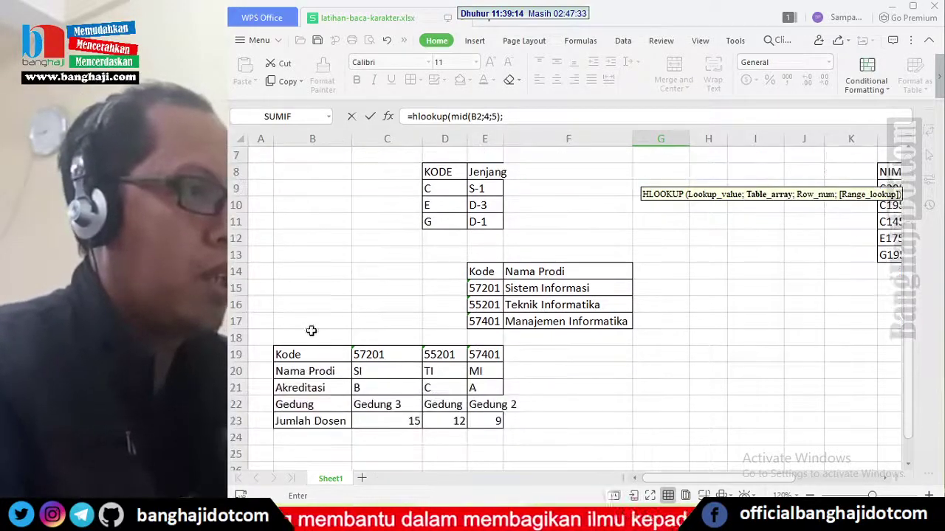
drag(310, 353, 498, 420)
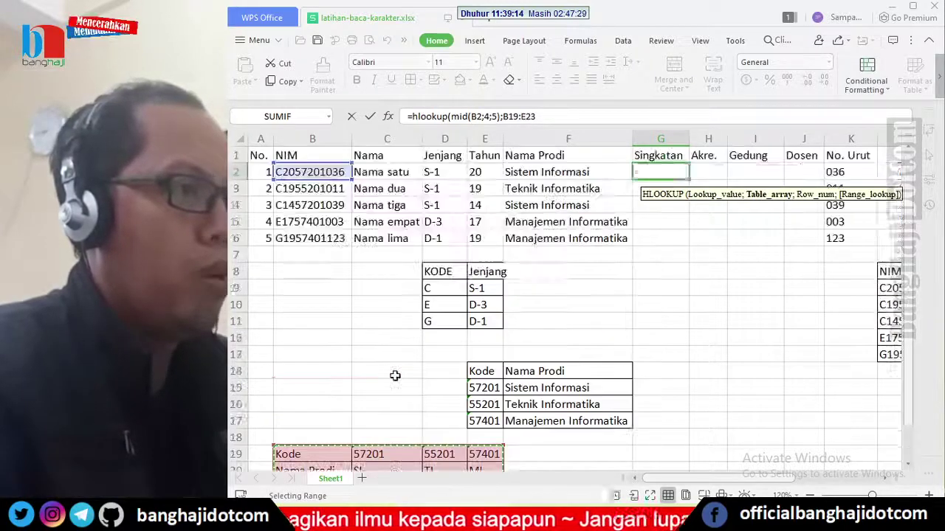
scroll(394, 376, up, 2)
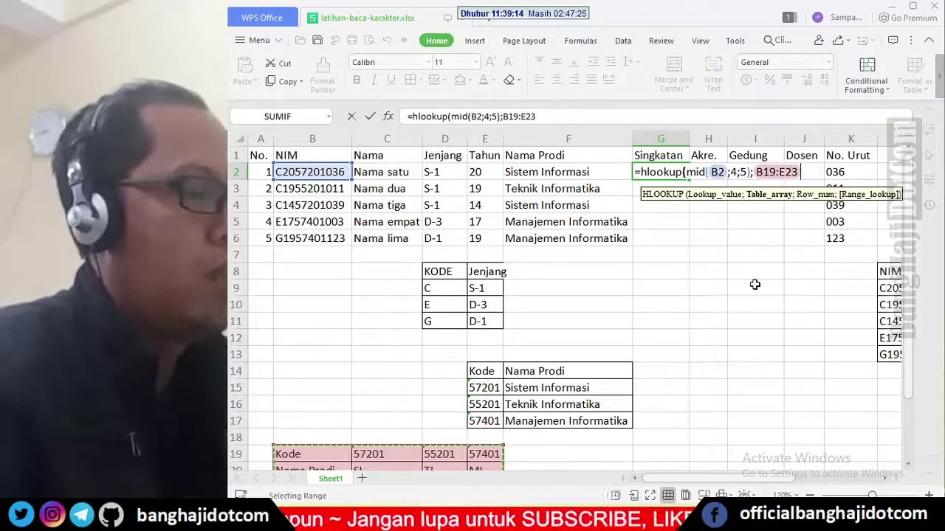
key(F4)
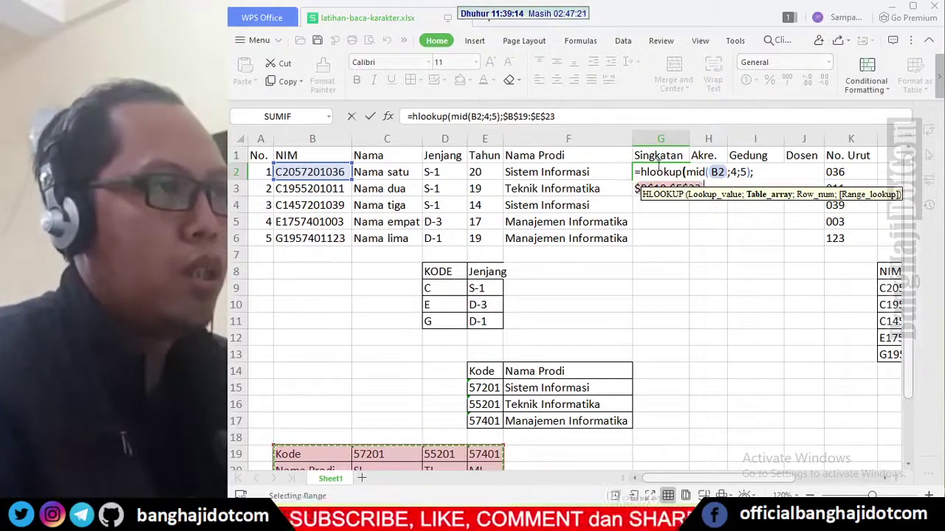
text(;)
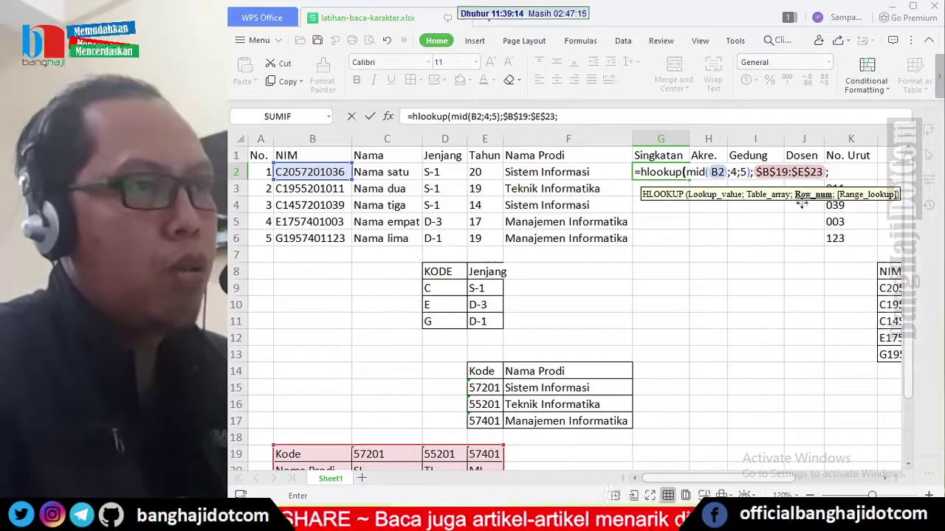
Complete the G2 formula with row number 2 for the Nama Prodi abbreviation and range lookup 0
scroll(802, 207, down, 2)
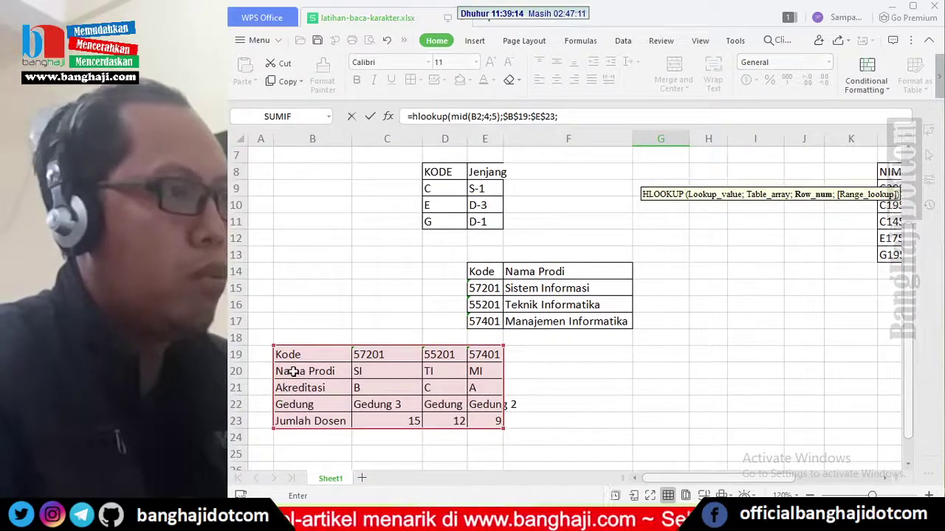
scroll(614, 299, up, 2)
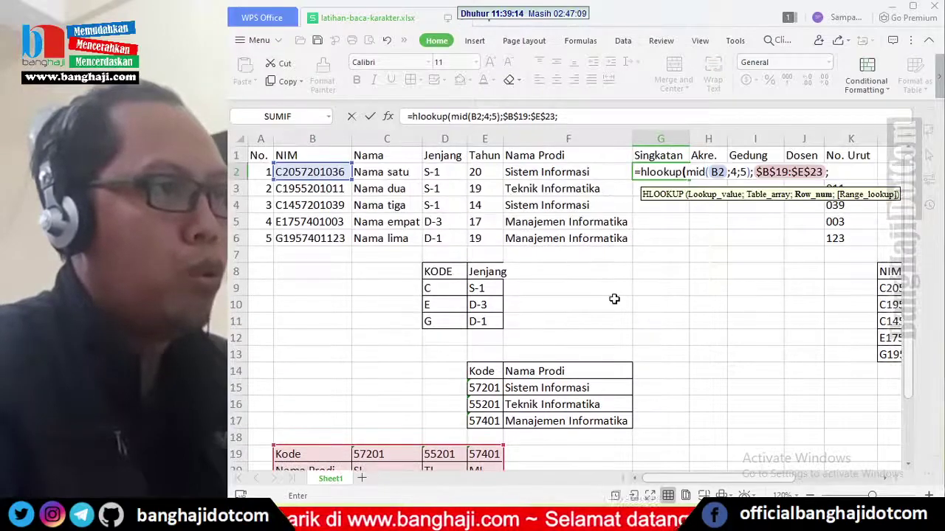
scroll(614, 299, down, 3)
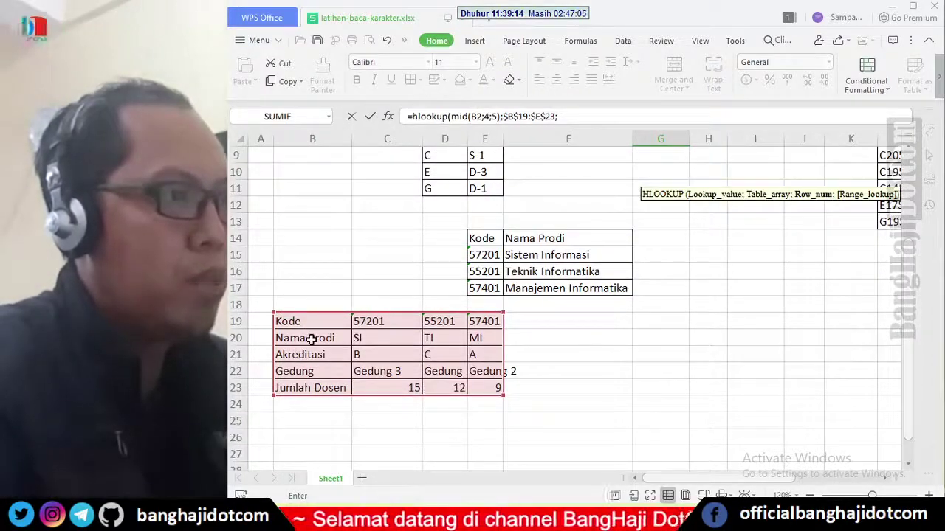
scroll(530, 274, up, 2)
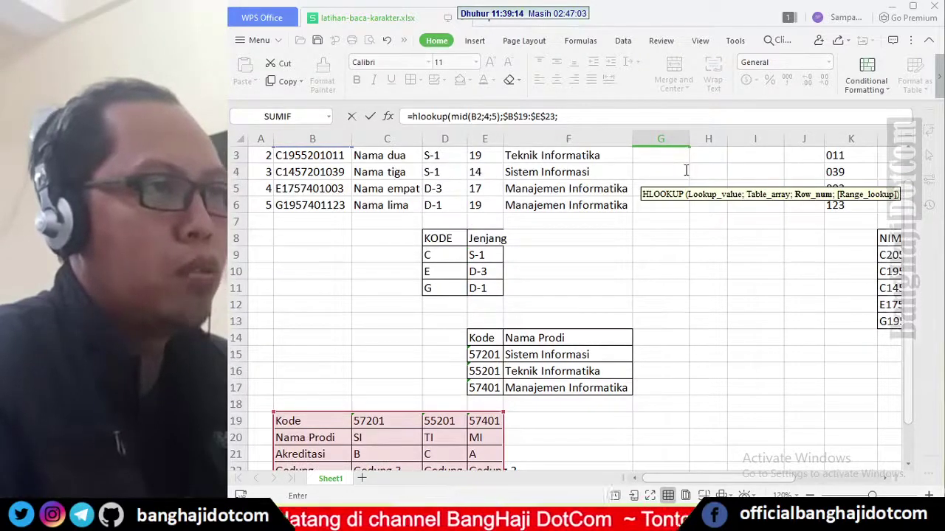
scroll(686, 170, up, 1)
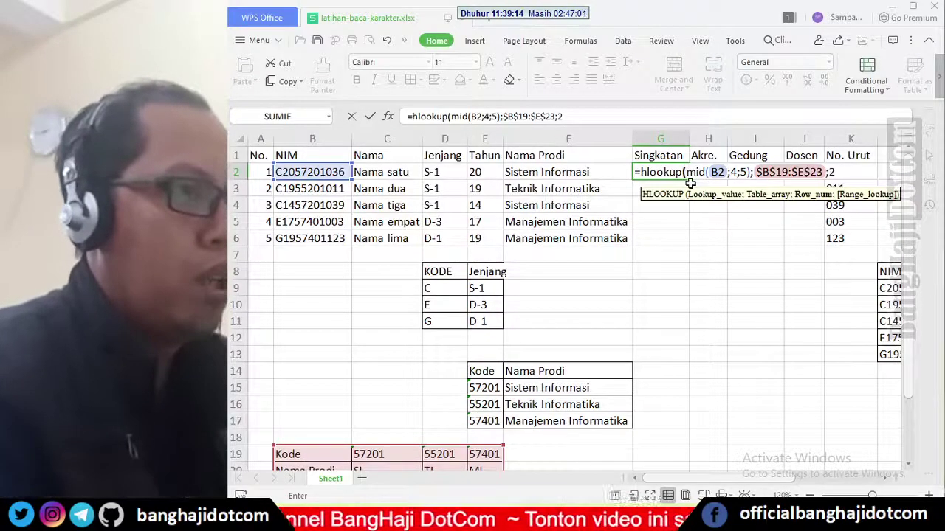
text(;0)
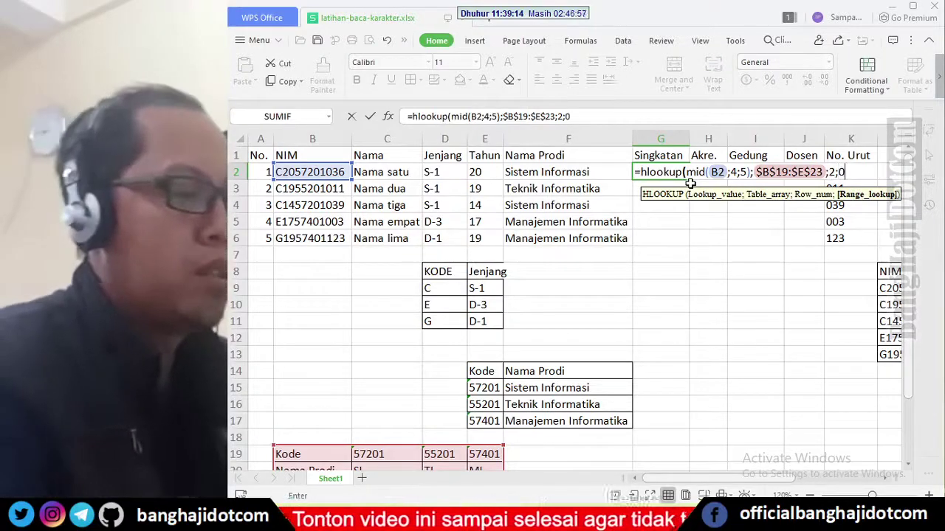
key(Return)
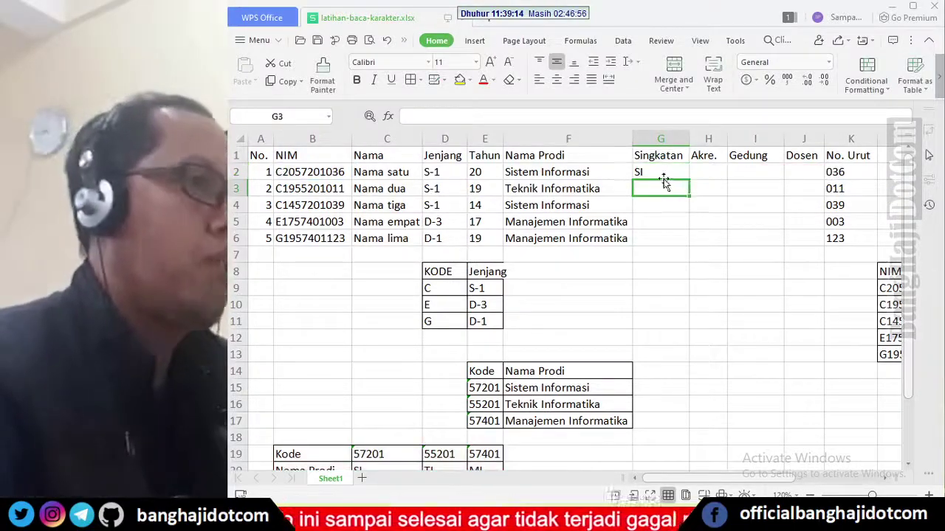
Fill the Singkatan formula from G2 down through G6
scroll(647, 258, down, 1)
scroll(647, 256, up, 1)
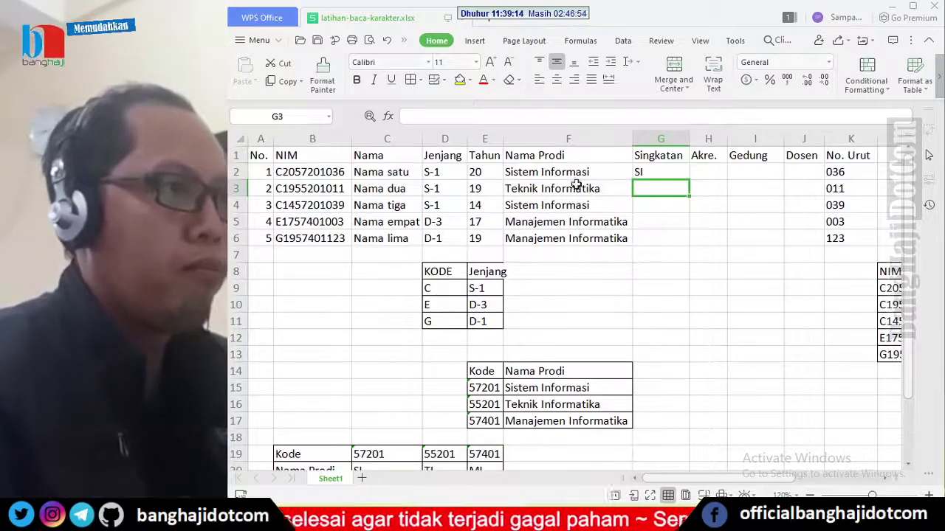
click(669, 170)
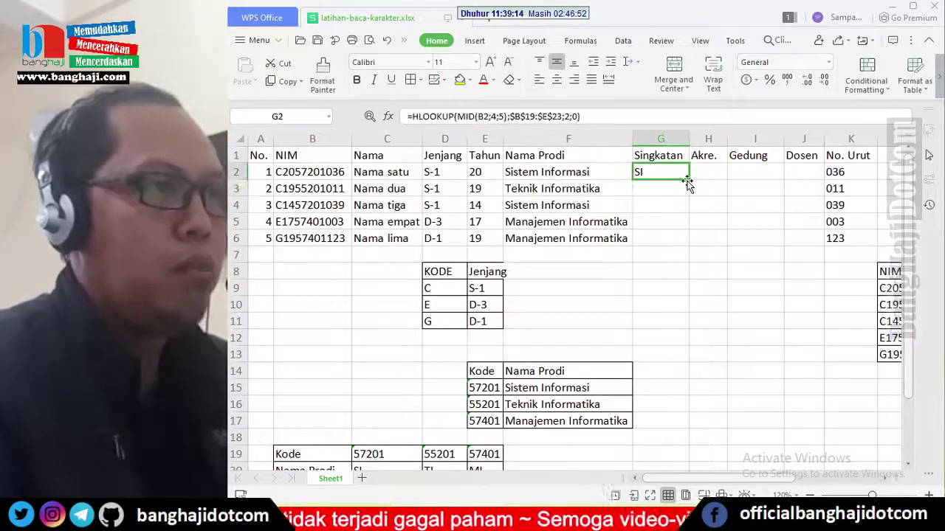
drag(687, 180, 678, 241)
click(669, 240)
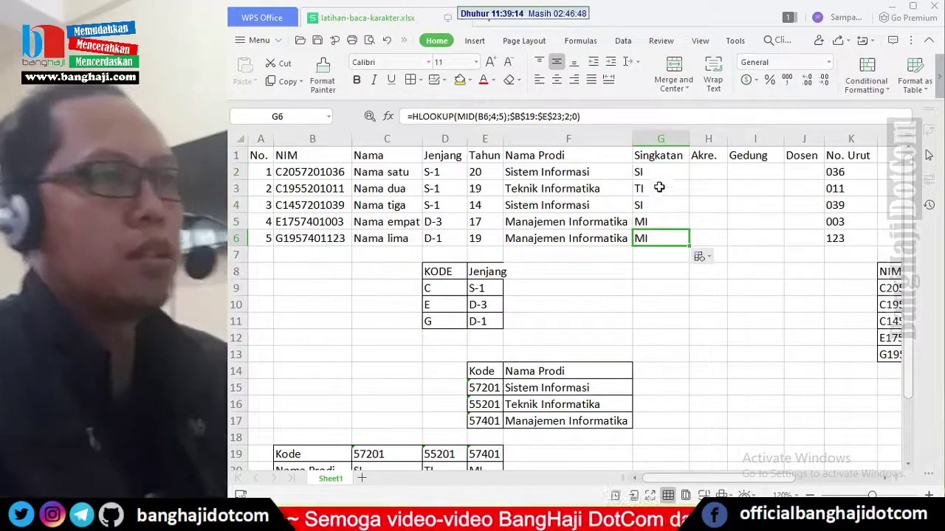
Copy the Singkatan formula from G2 across into H2 of the Akre. column
click(661, 175)
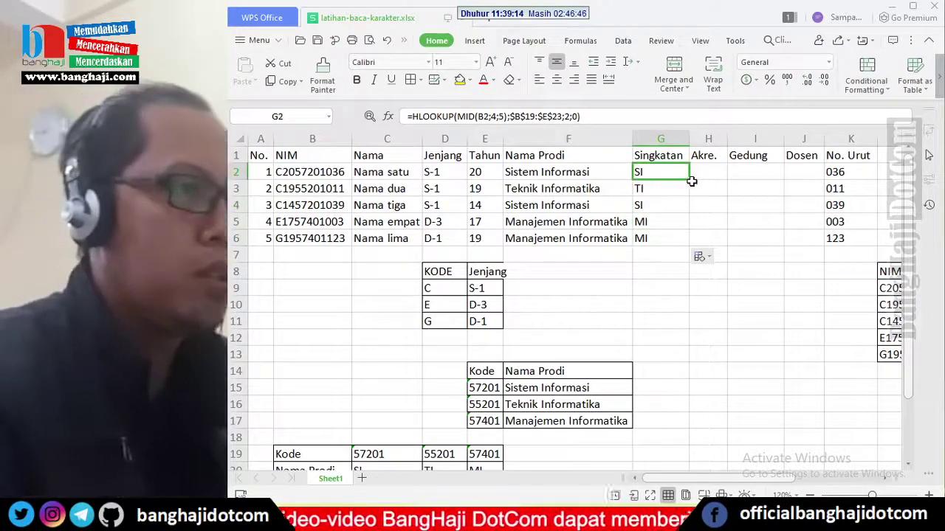
drag(792, 180, 724, 179)
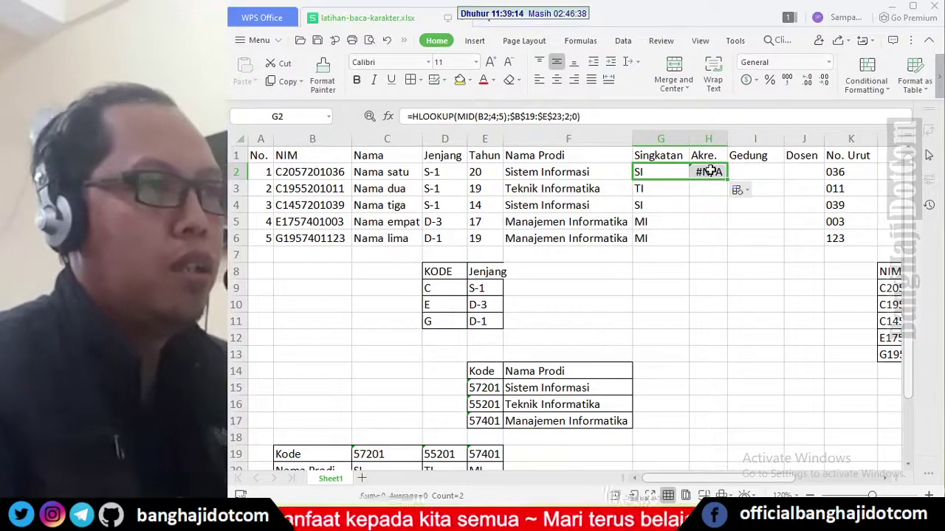
click(710, 172)
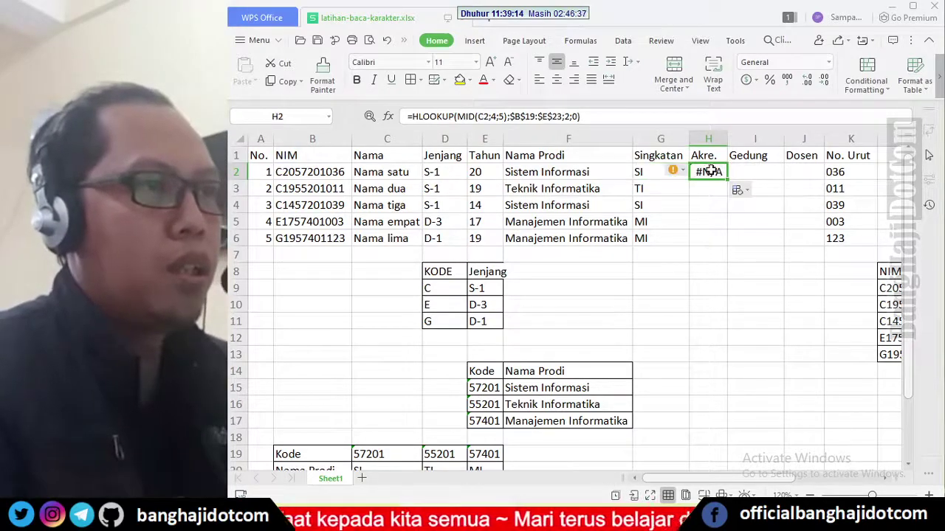
Change the NIM reference inside MID of the H2 Akre. formula to the column-locked $B2
click(485, 117)
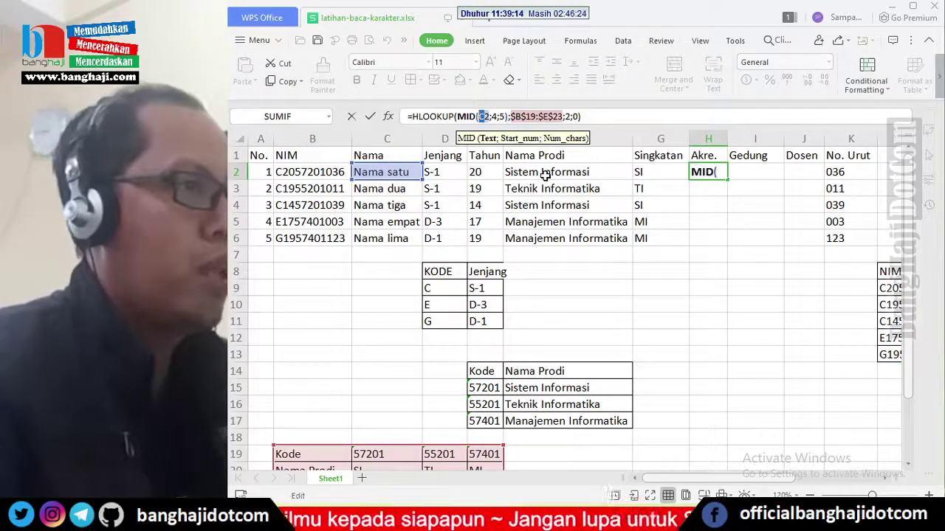
text(B2)
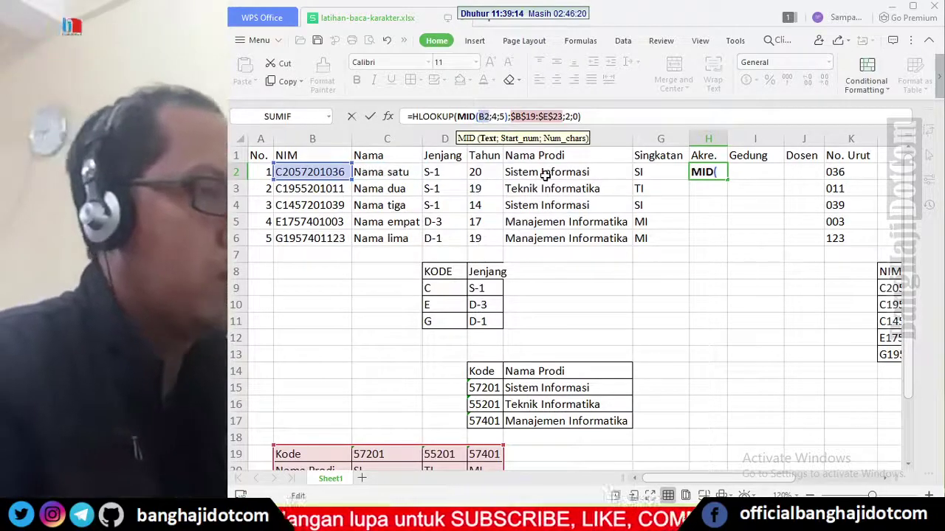
key(F4)
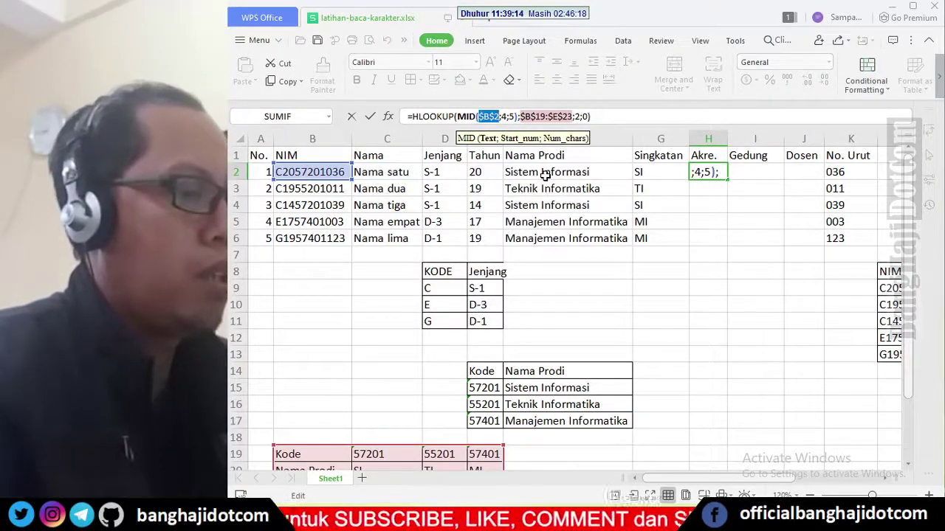
key(F4)
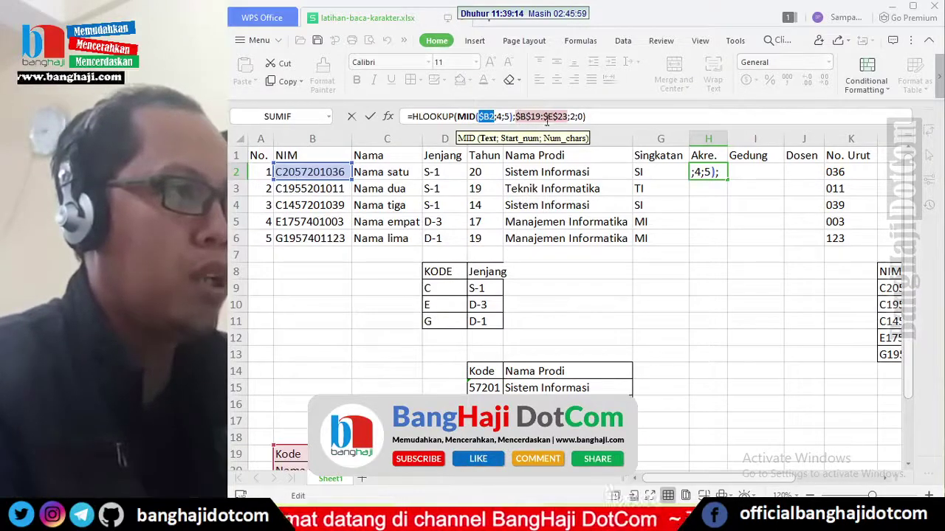
Set the HLOOKUP row number in H2 to 3 for Akreditasi and fill the formula down through H6
scroll(410, 404, down, 2)
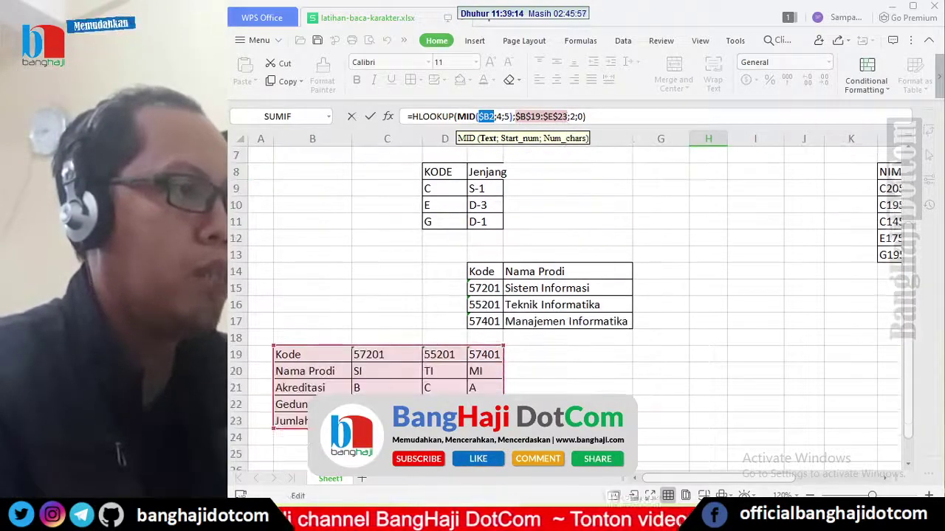
scroll(410, 404, up, 1)
scroll(410, 404, up, 1)
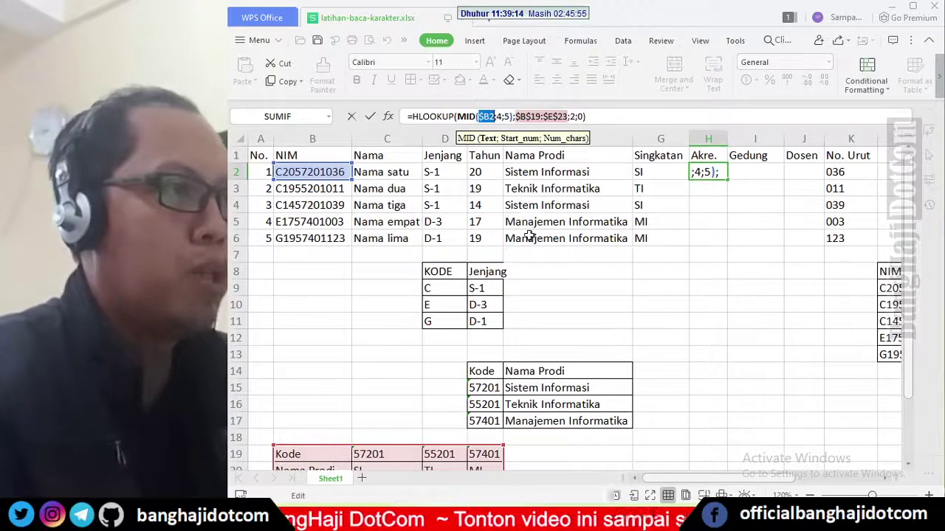
scroll(427, 404, down, 1)
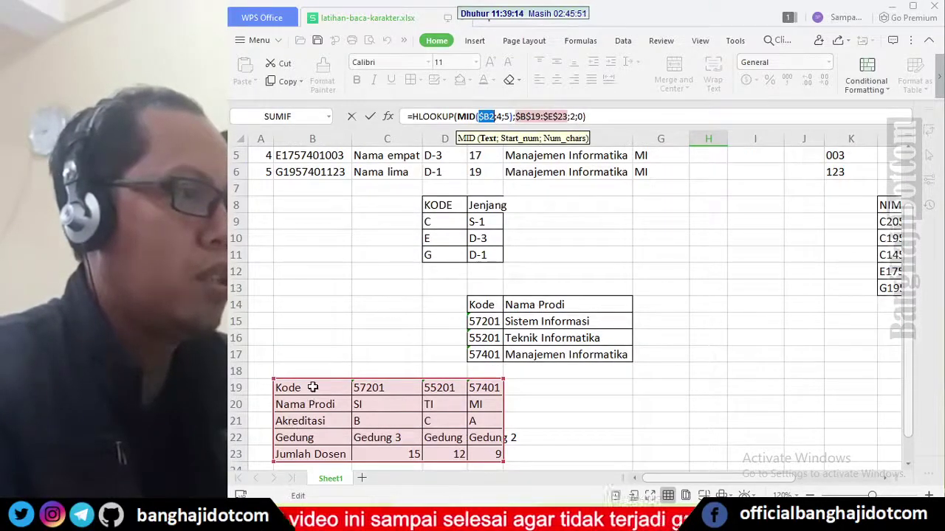
scroll(502, 387, up, 1)
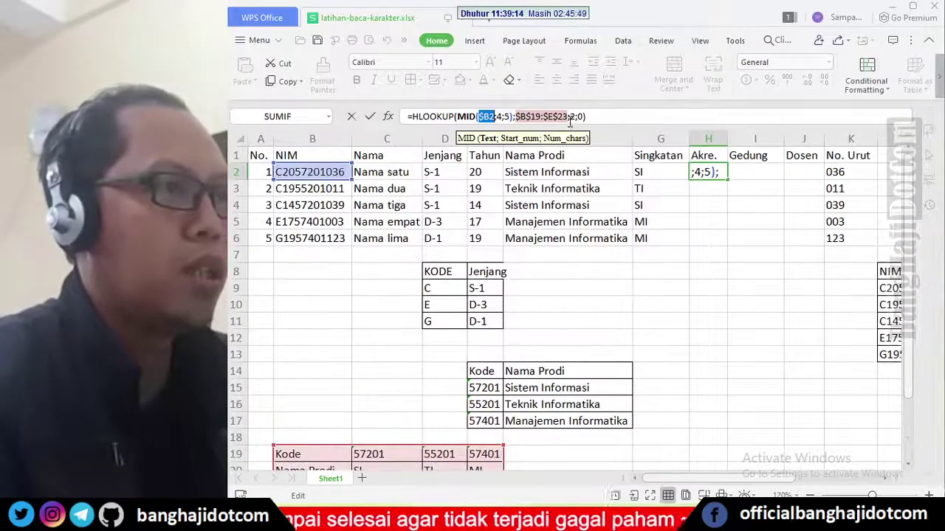
click(566, 116)
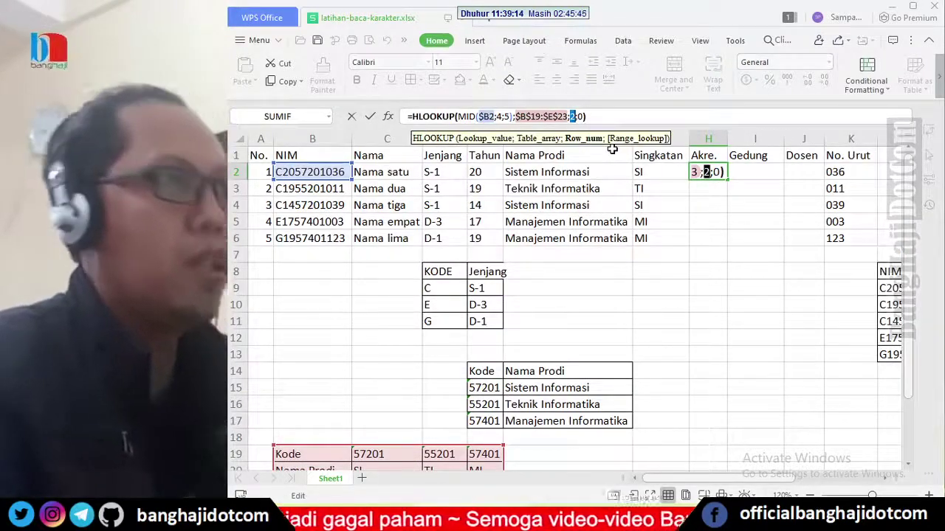
text(3)
key(Return)
key(Up)
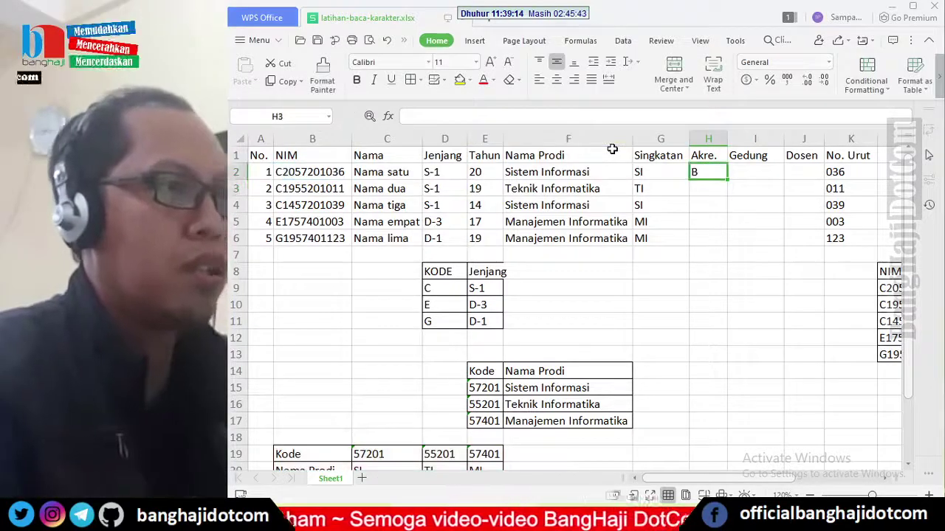
drag(728, 179, 721, 242)
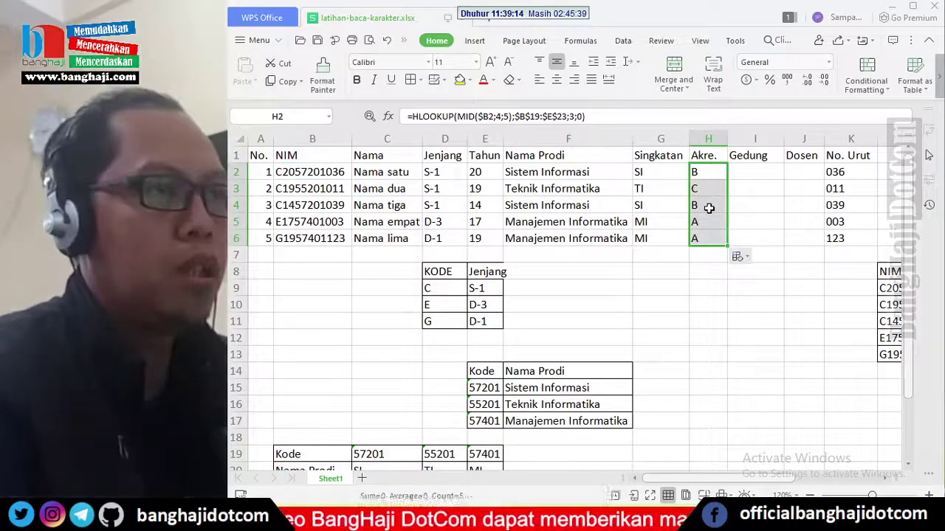
click(702, 174)
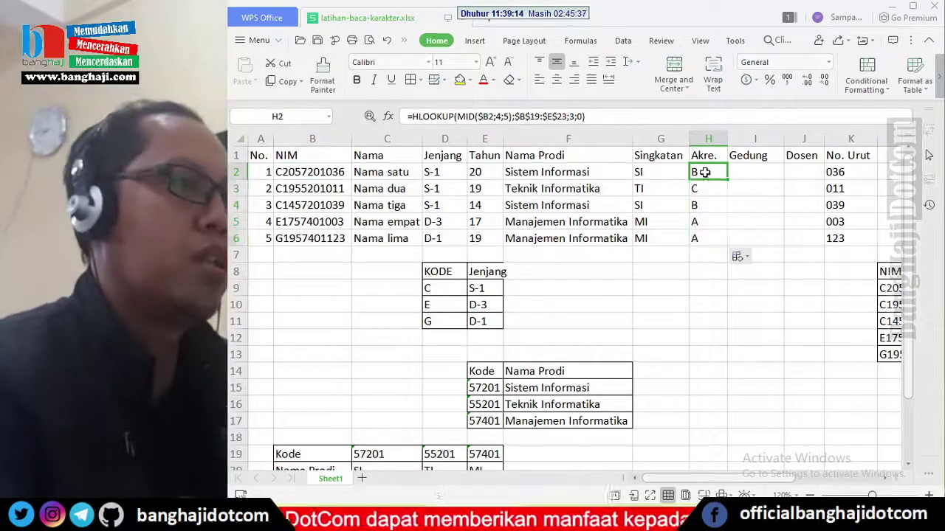
drag(728, 176, 797, 175)
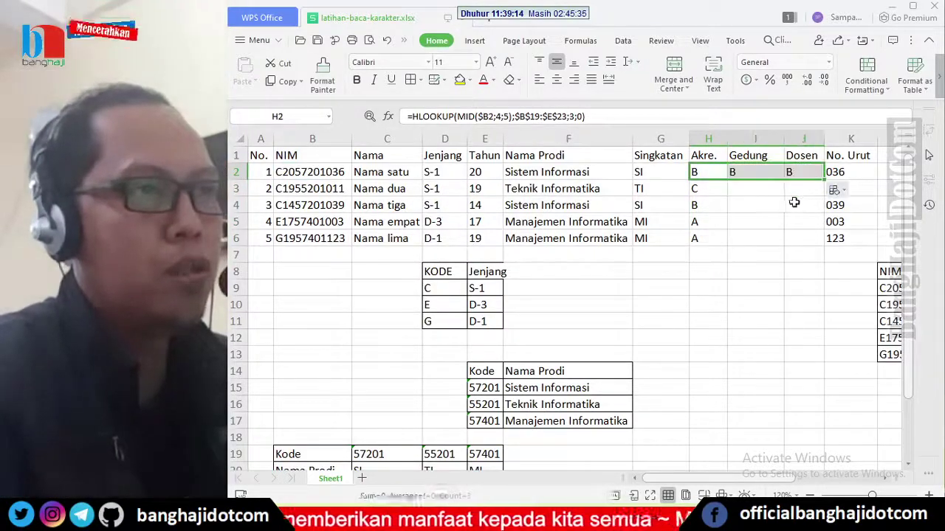
click(761, 173)
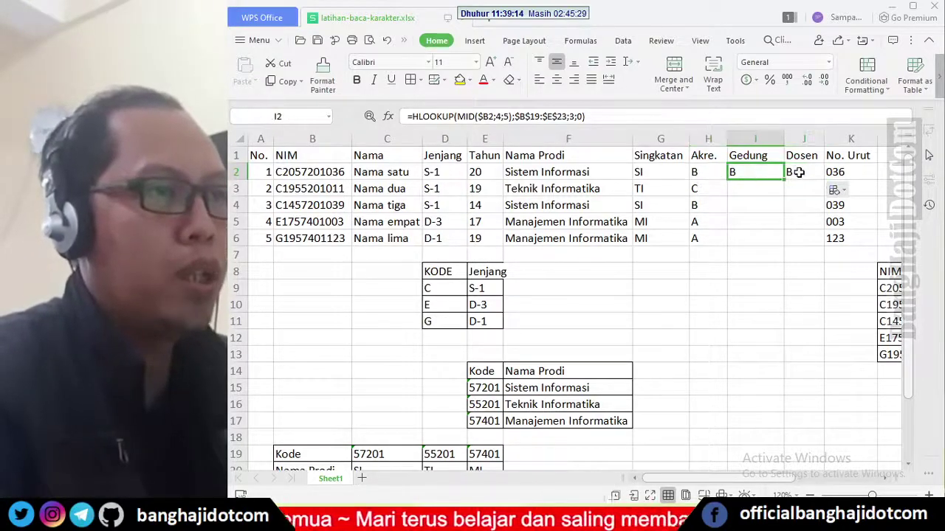
drag(798, 172, 753, 172)
key(Delete)
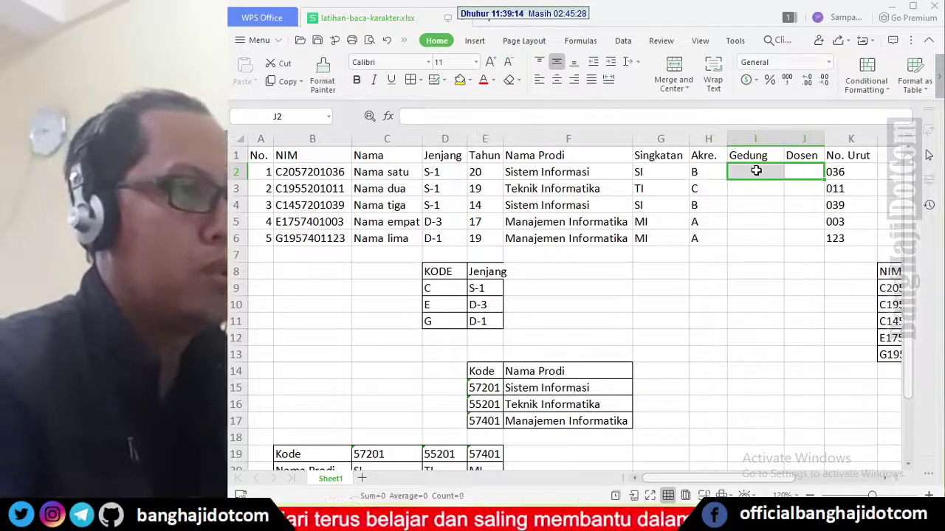
click(708, 171)
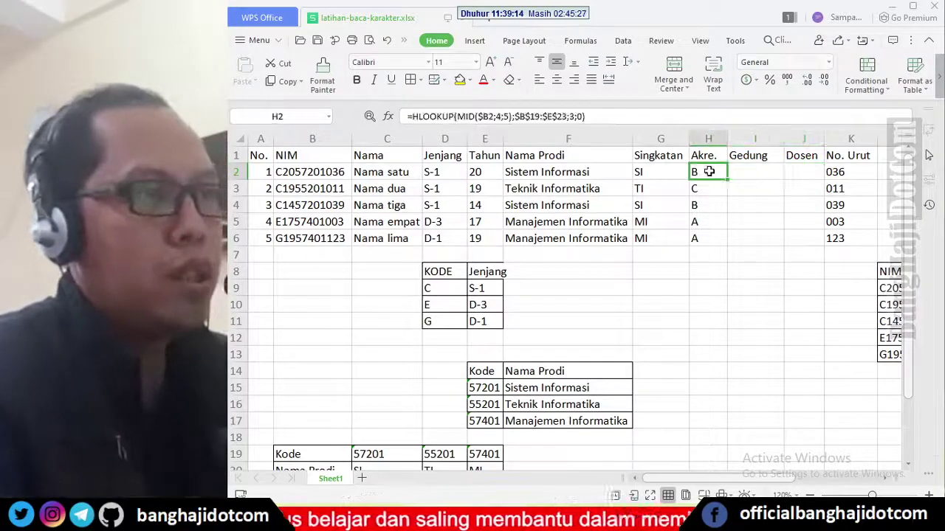
click(480, 116)
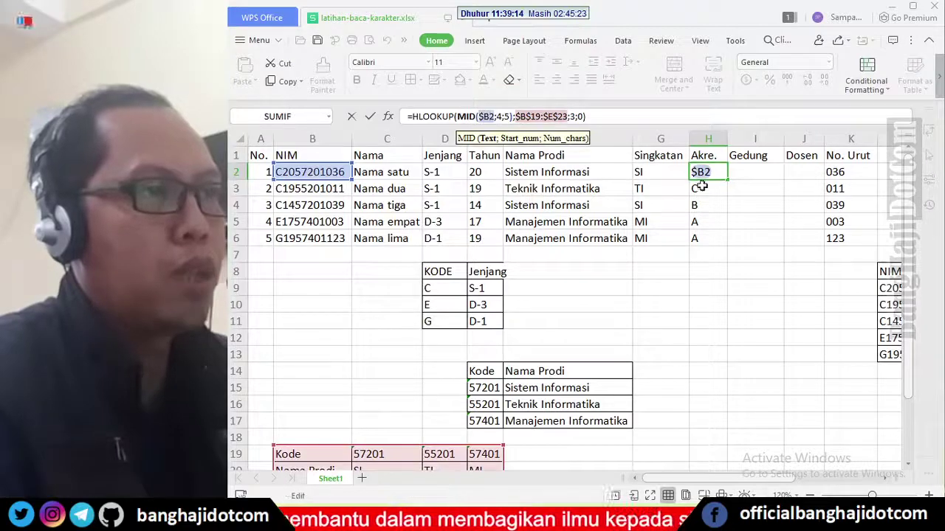
key(Escape)
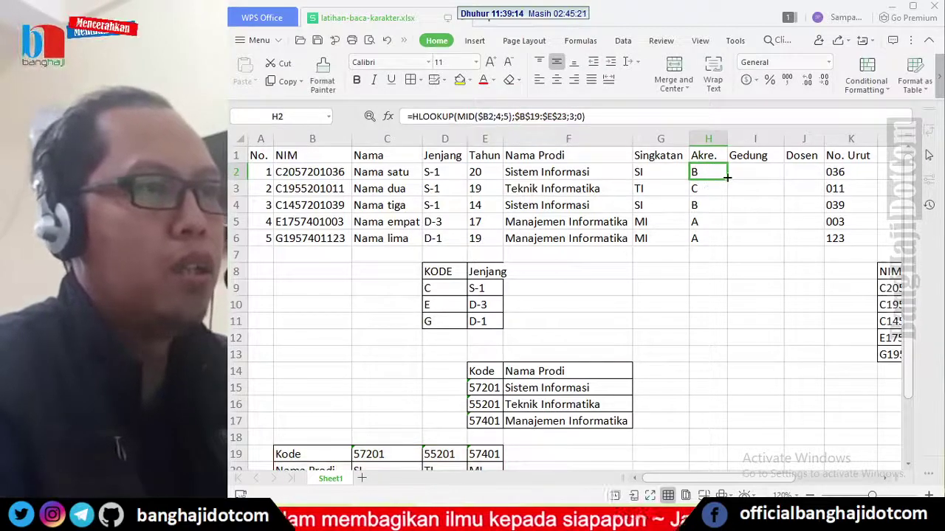
Copy the H2 formula across into I2 and J2, and set the Gedung formula's row number in I2 to 4
drag(726, 177, 810, 177)
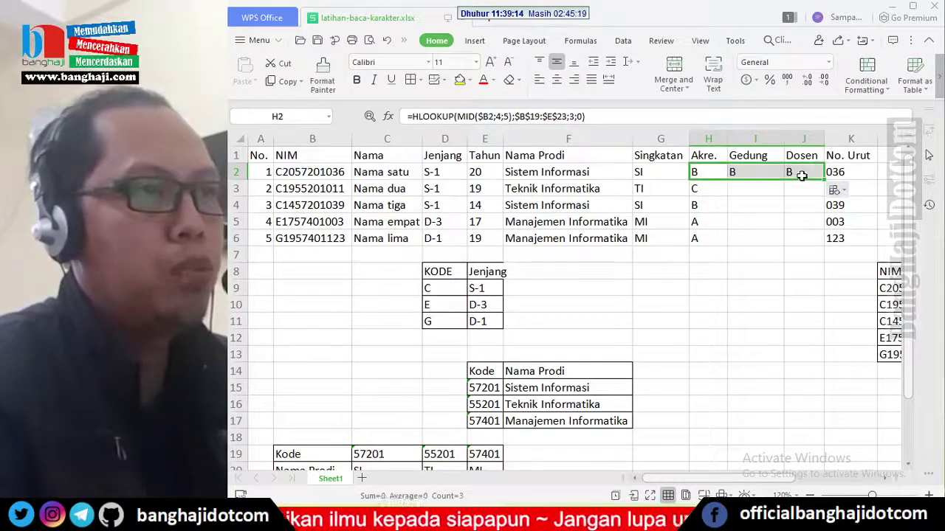
click(756, 176)
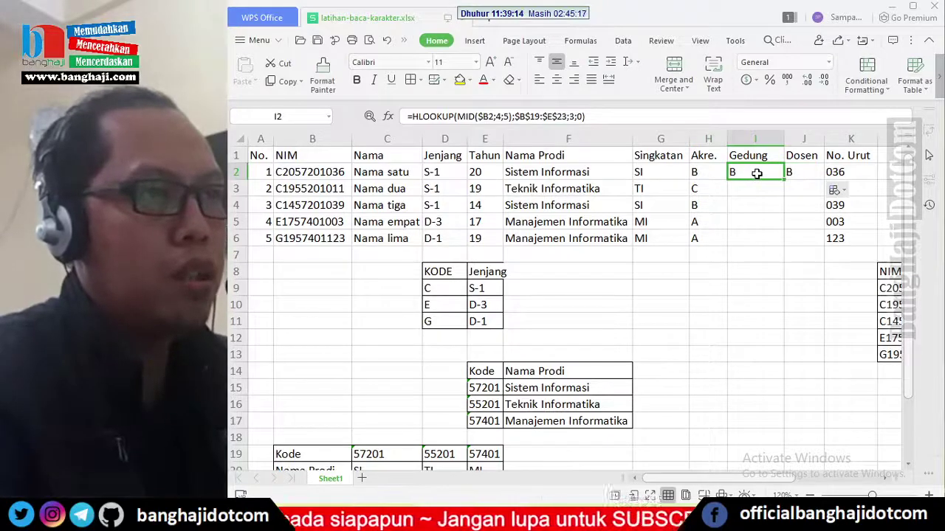
scroll(669, 274, down, 2)
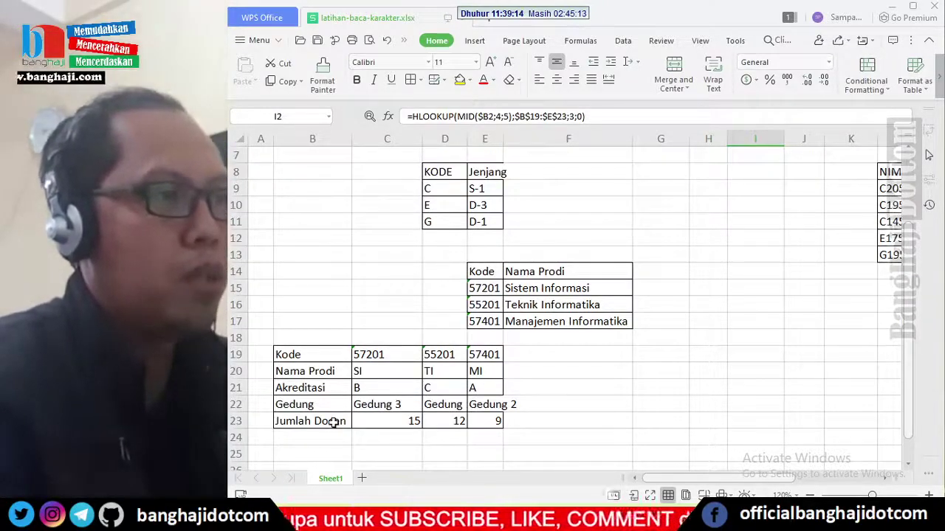
scroll(397, 391, up, 2)
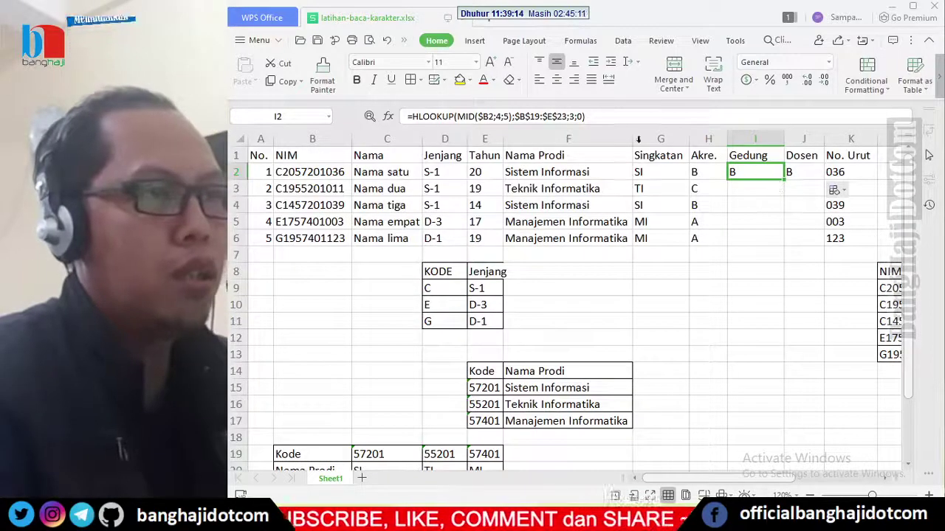
click(574, 119)
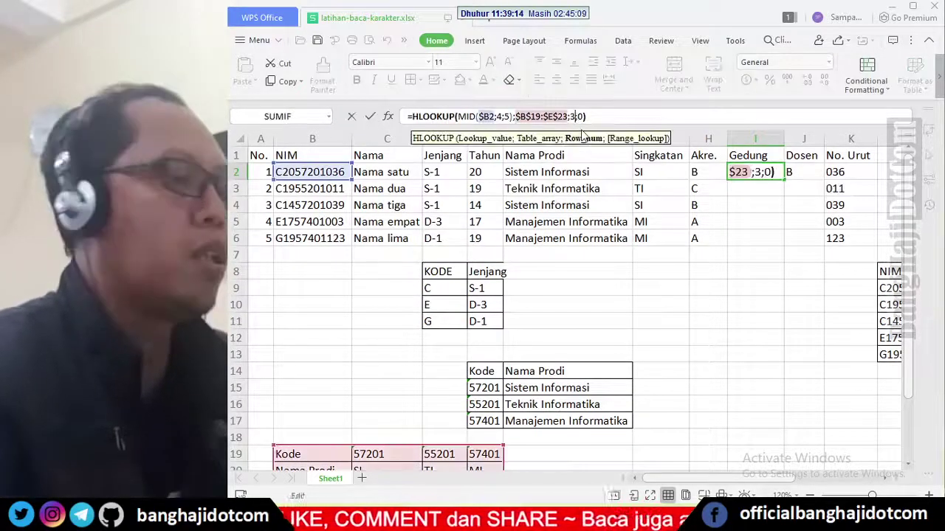
key(shift+Left)
text(4)
key(Return)
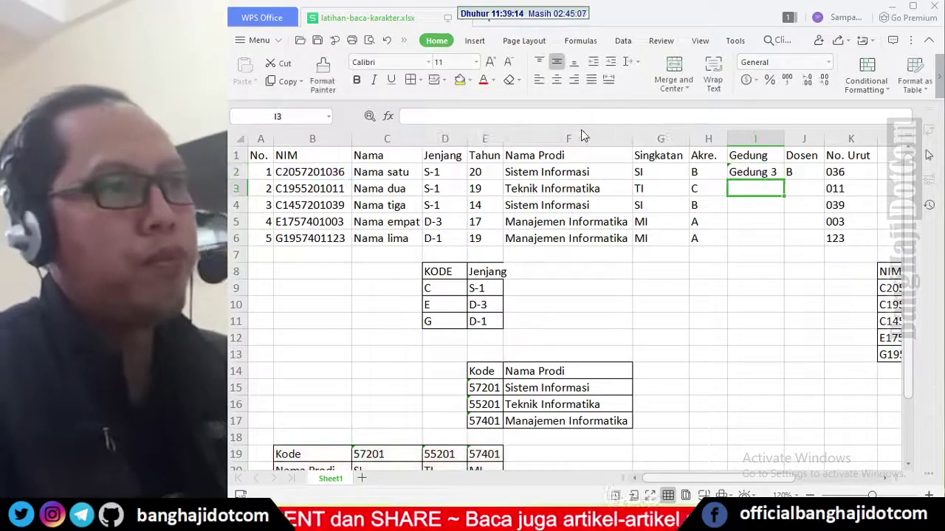
Set the HLOOKUP row number of the Dosen formula in J2 to 5 for Jumlah Dosen
key(Up)
key(Right)
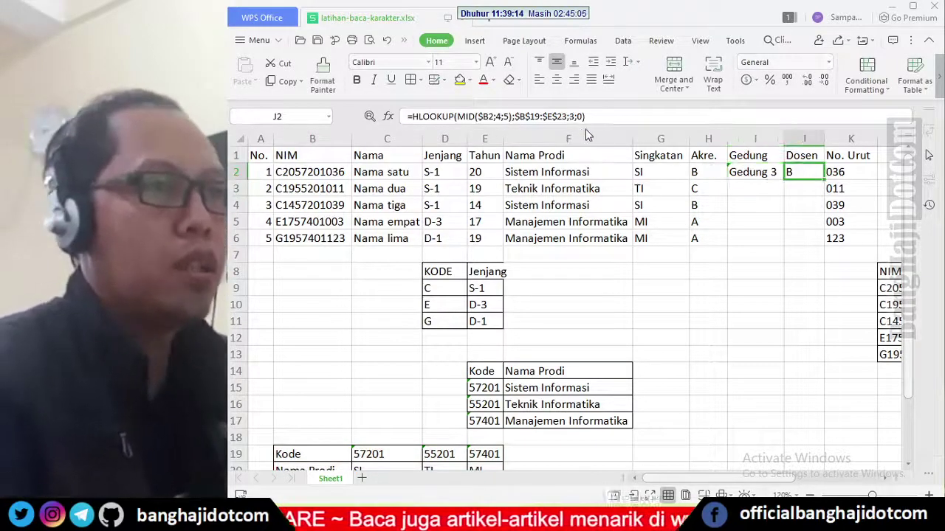
click(572, 118)
key(shift+Right)
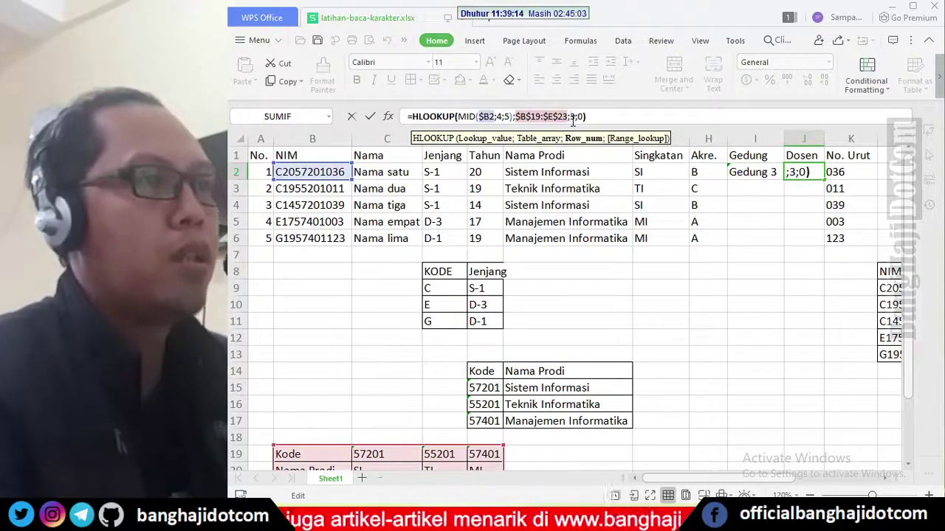
text(5)
key(Return)
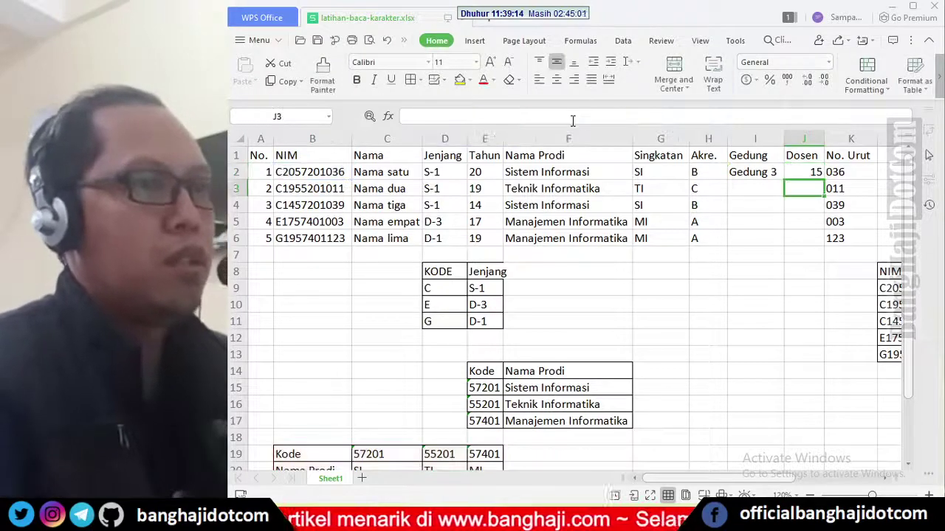
Fill the Gedung and Dosen formulas from I2:J2 down through row 6
scroll(733, 260, down, 2)
scroll(485, 401, down, 1)
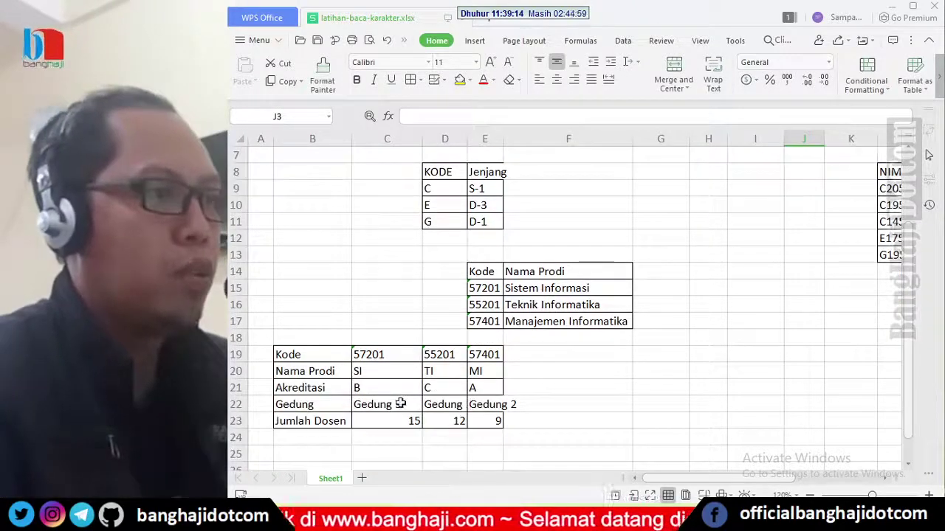
scroll(591, 265, up, 2)
drag(741, 172, 812, 237)
click(764, 290)
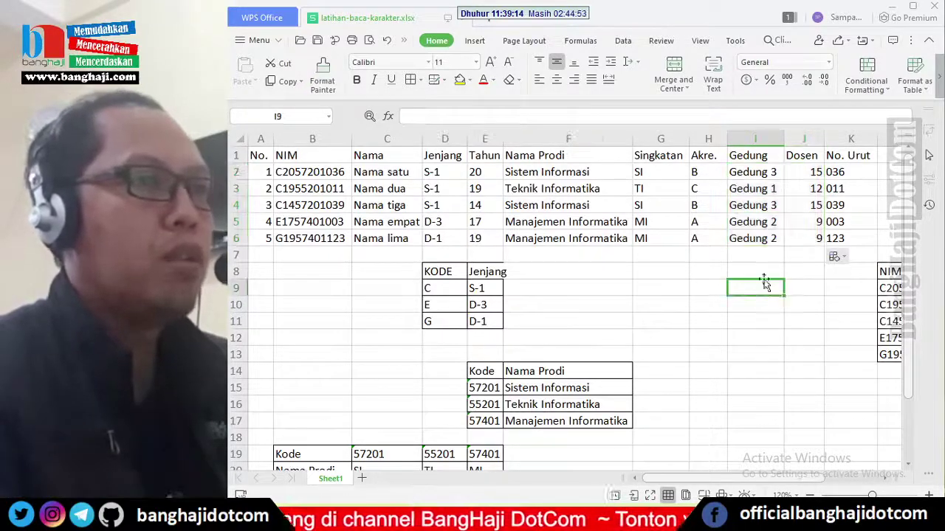
scroll(701, 292, down, 3)
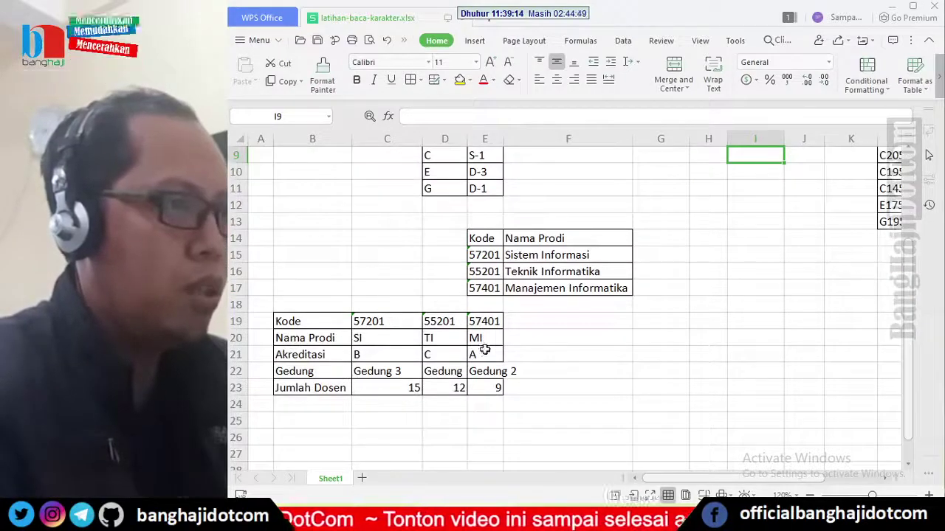
scroll(804, 271, up, 3)
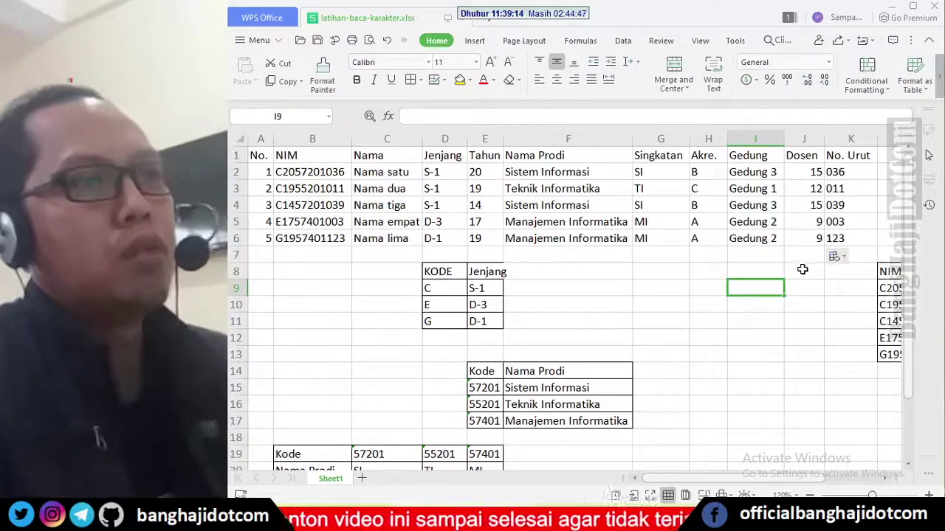